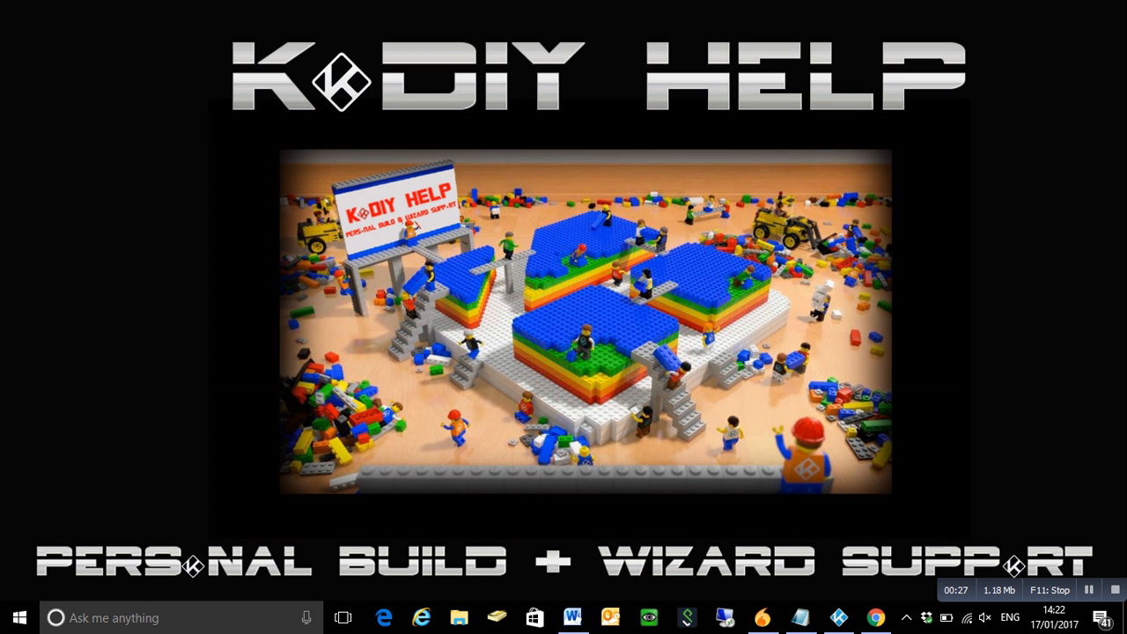
Switch to Chrome and create a new Google Cloud project named YouTubeKodi.
click(877, 617)
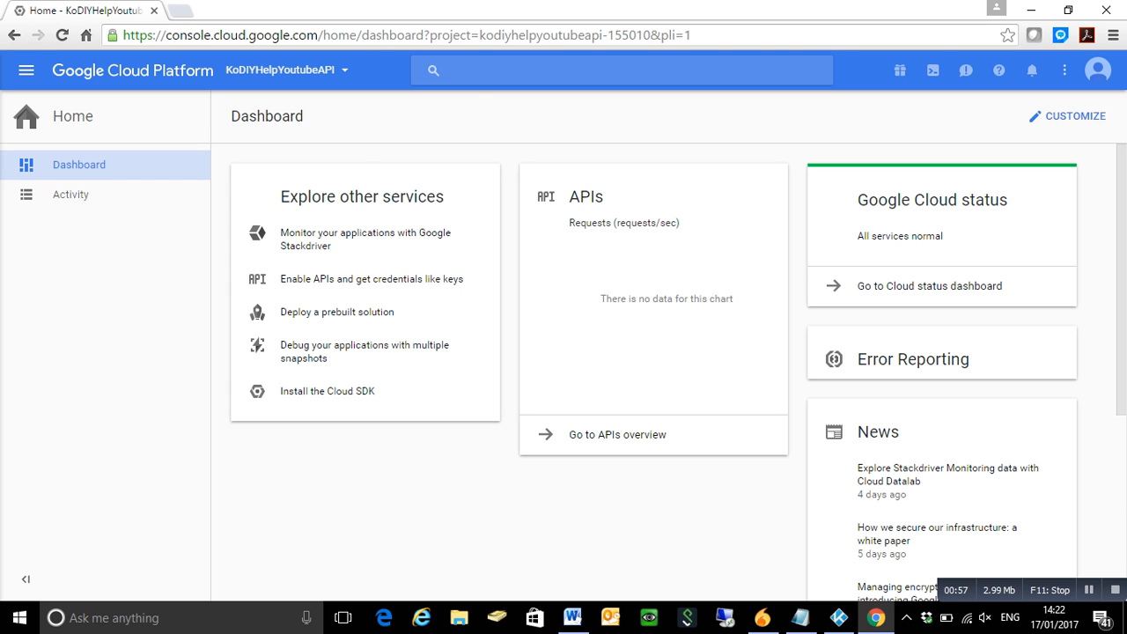
click(286, 69)
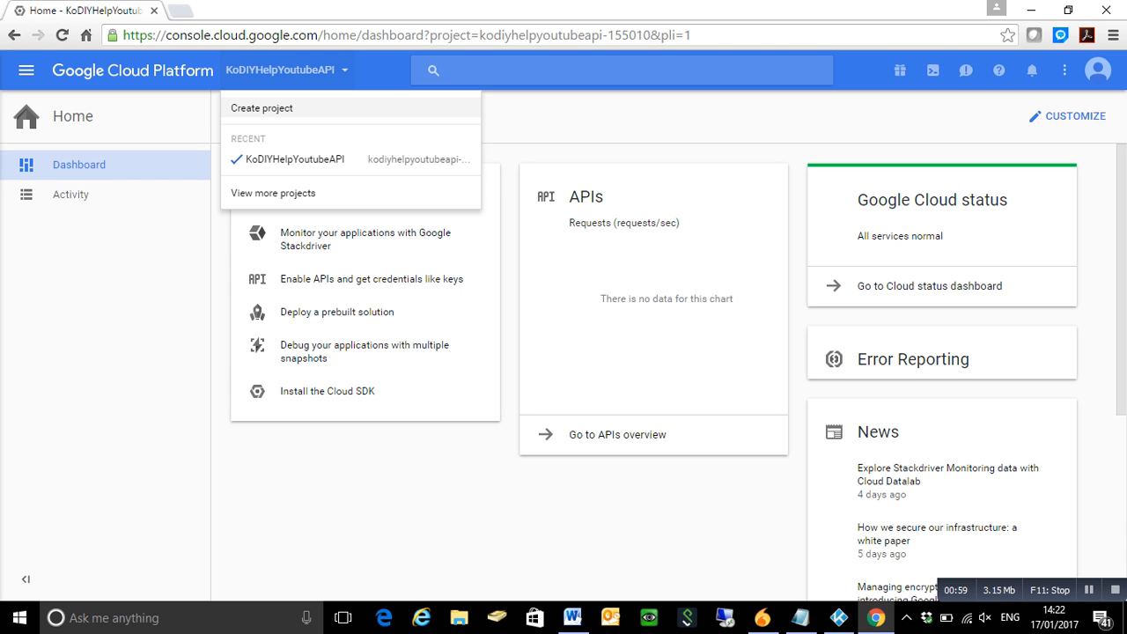
click(262, 108)
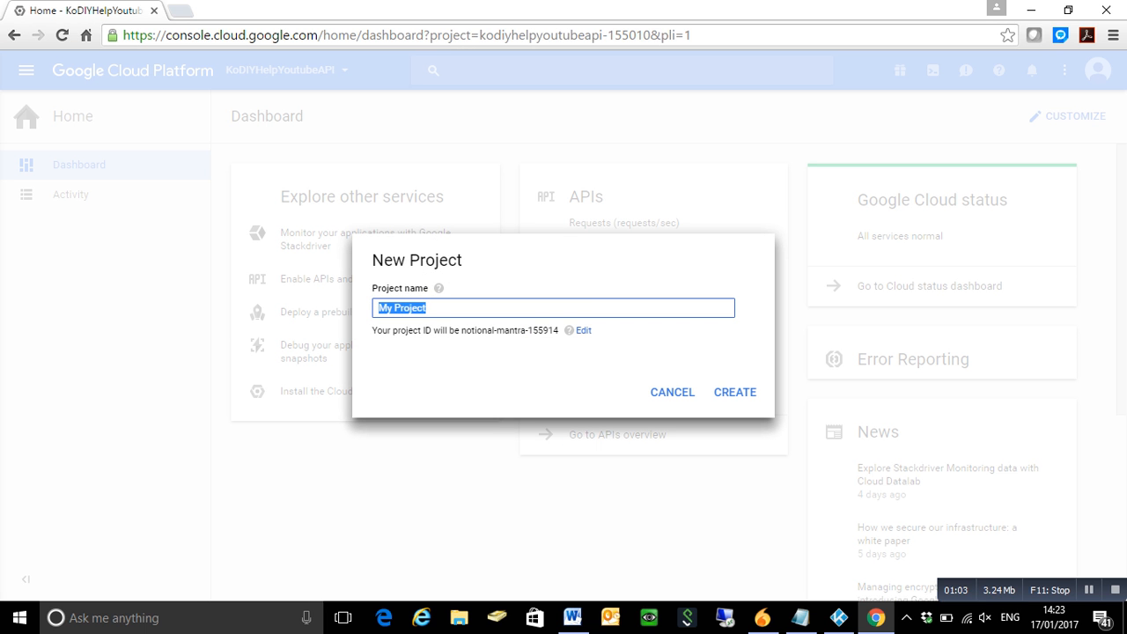
text(You)
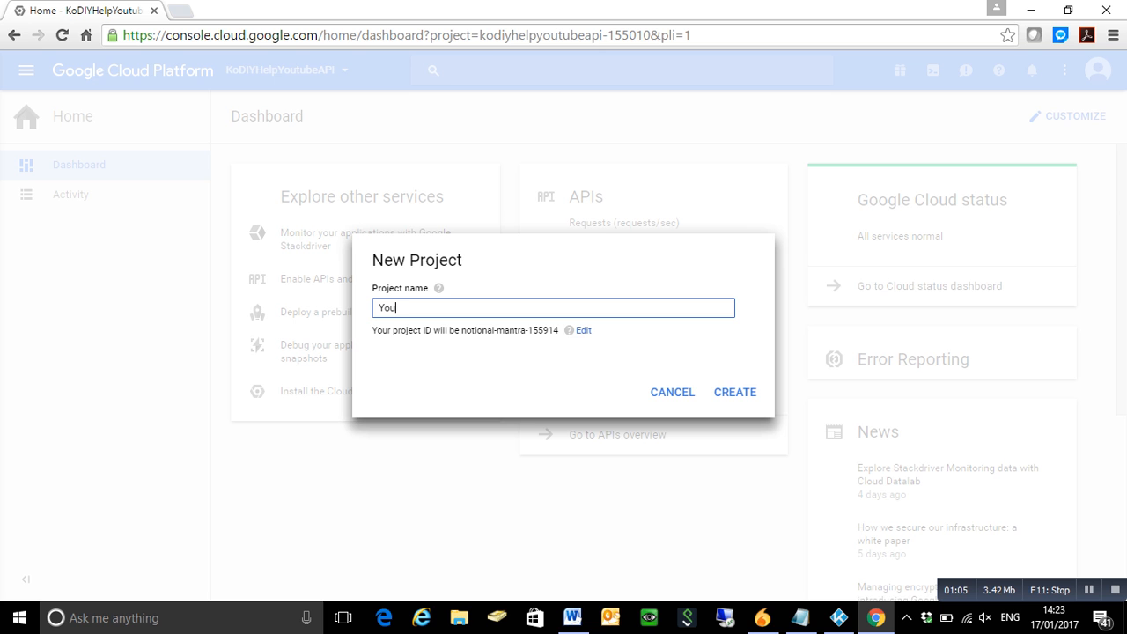
text(TubeKodi)
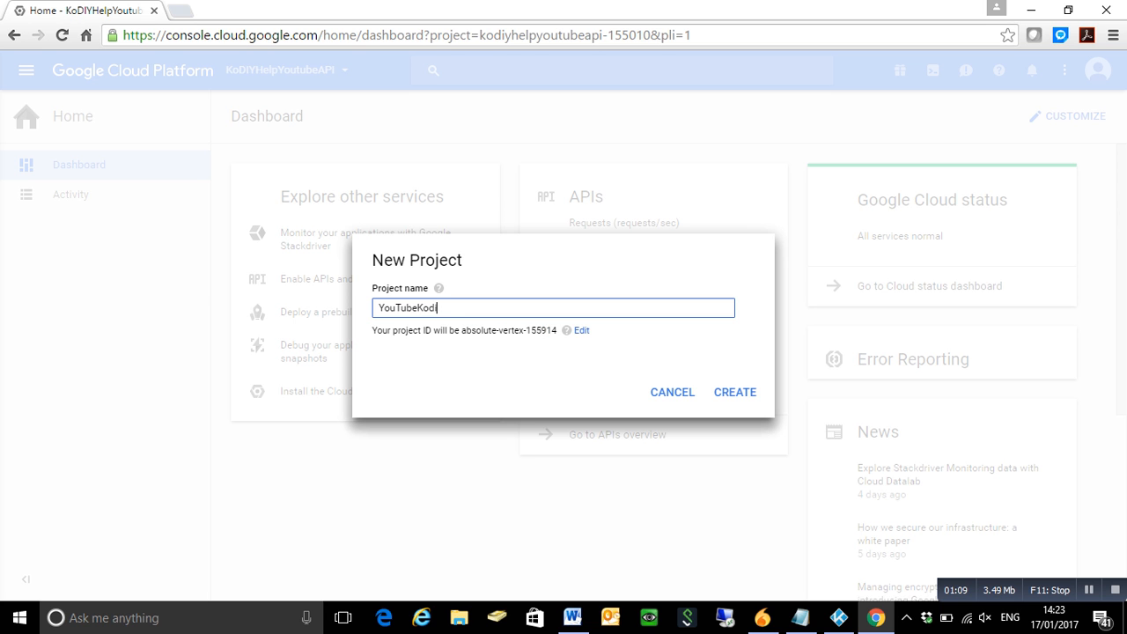
click(735, 392)
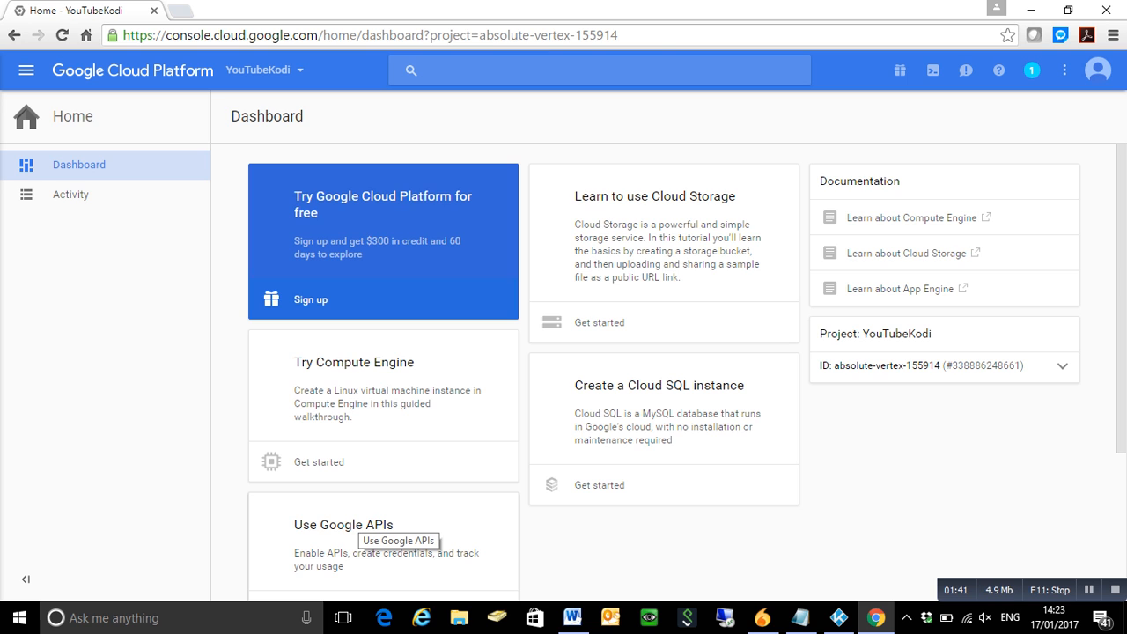
Enable the YouTube Data API v3 for the YouTubeKodi project from the Google APIs library.
click(352, 521)
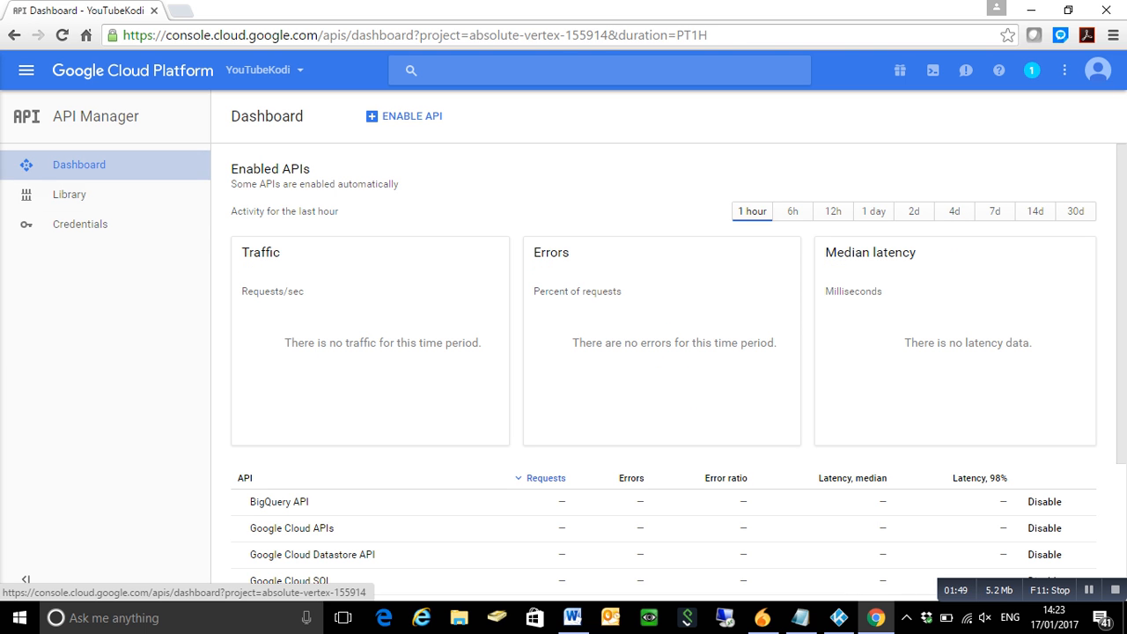
click(70, 194)
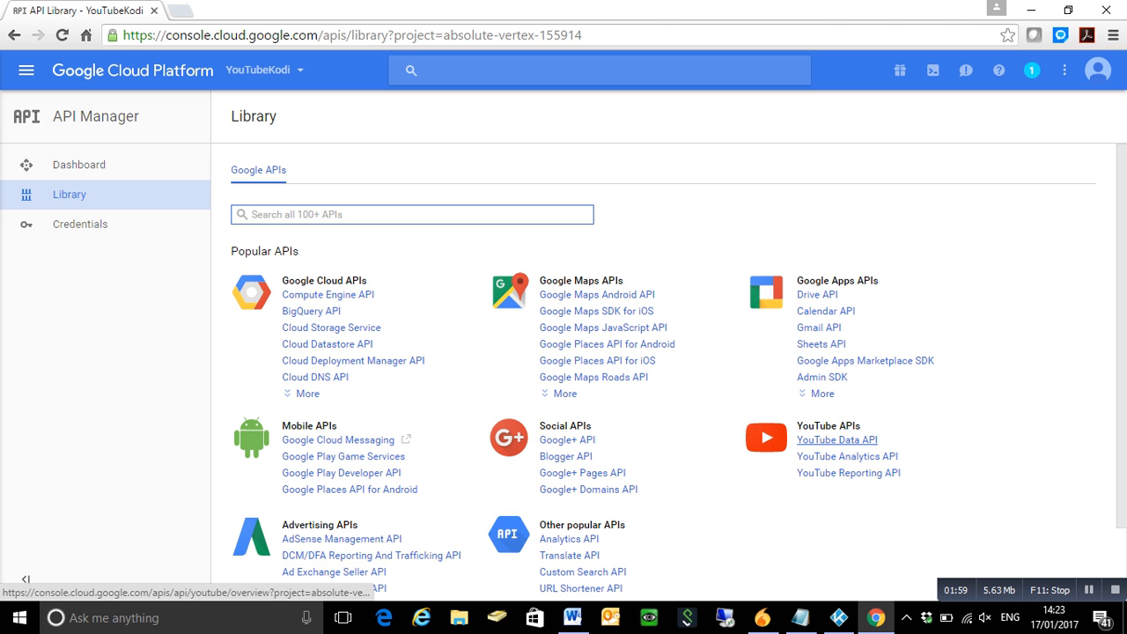
click(838, 439)
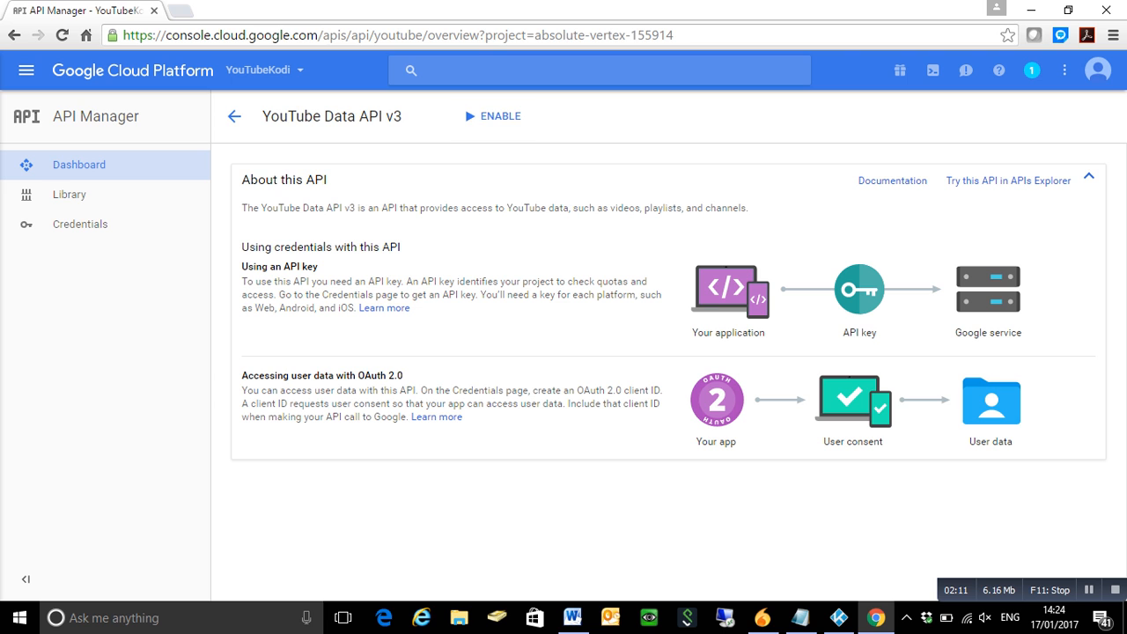
click(493, 115)
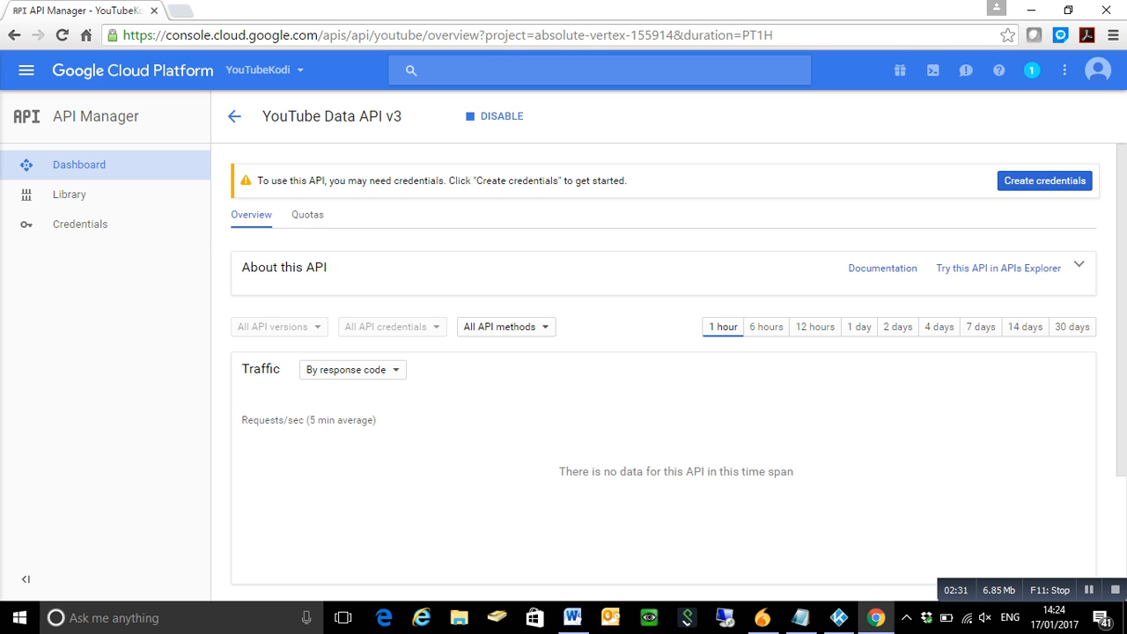
Create an API key credential for the YouTubeKodi project.
click(80, 223)
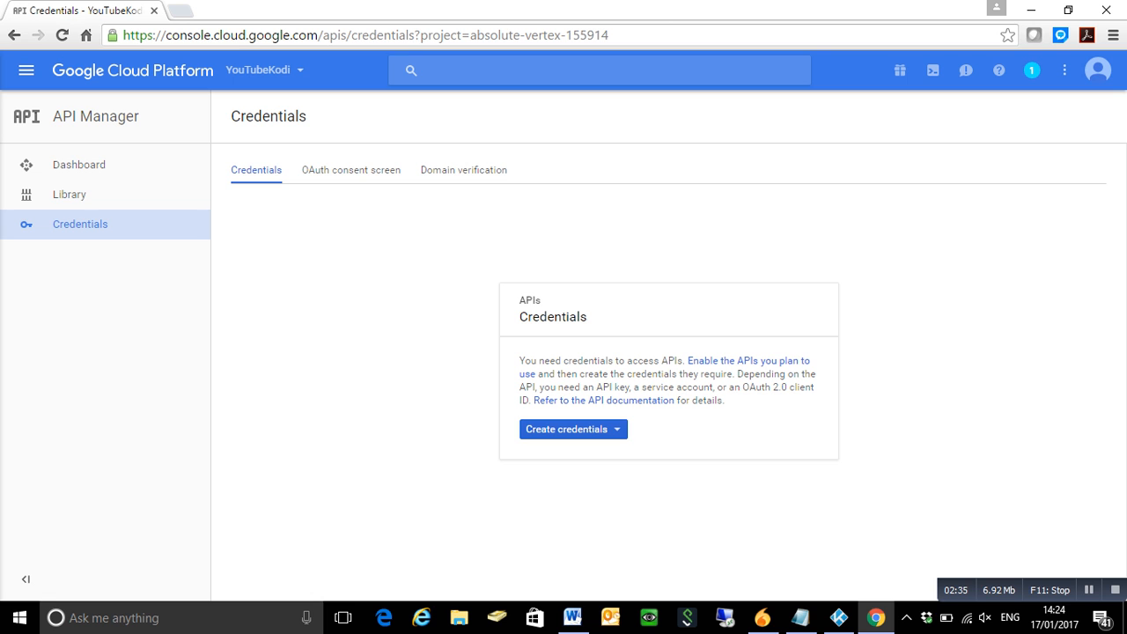
click(574, 430)
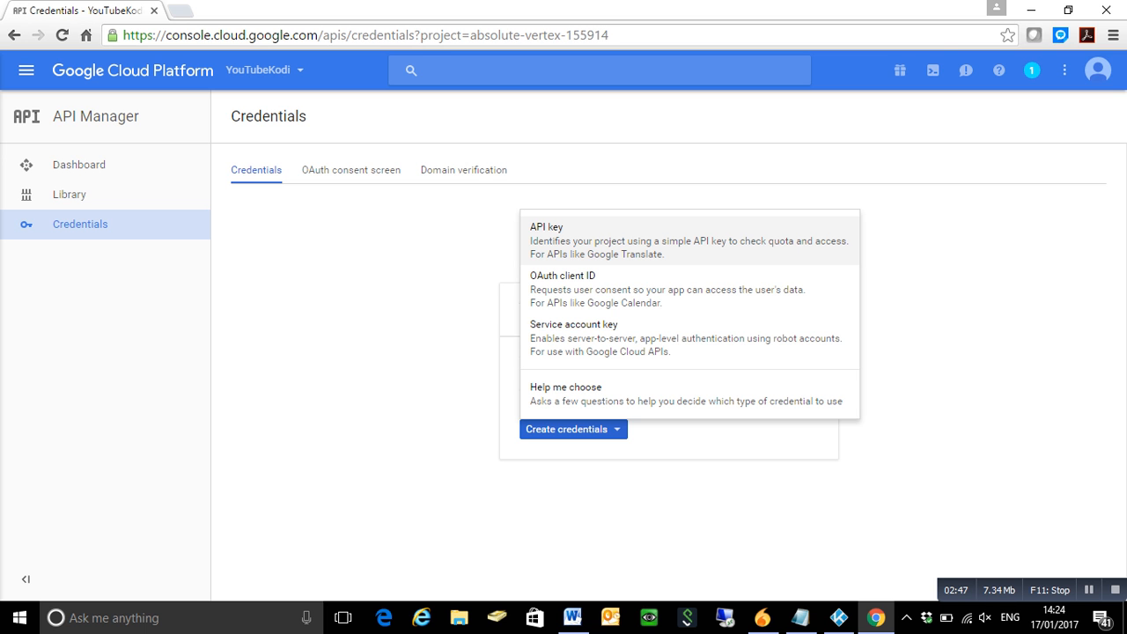
click(599, 240)
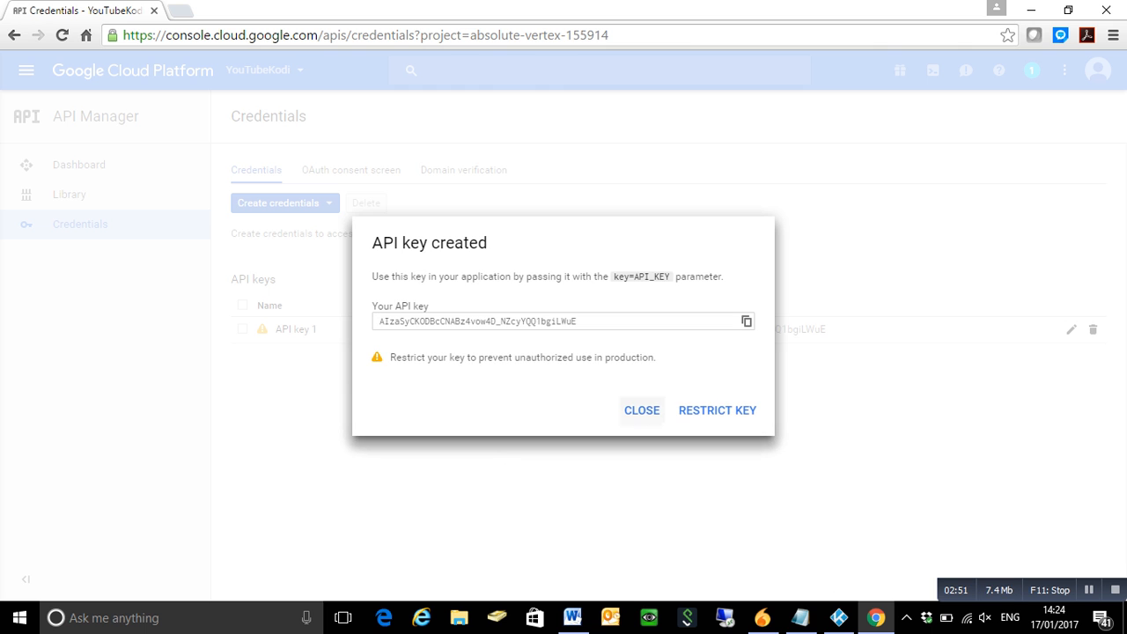
Copy the new API key into Notepad with the label "API -", and dismiss the key's dialog in the browser.
click(746, 320)
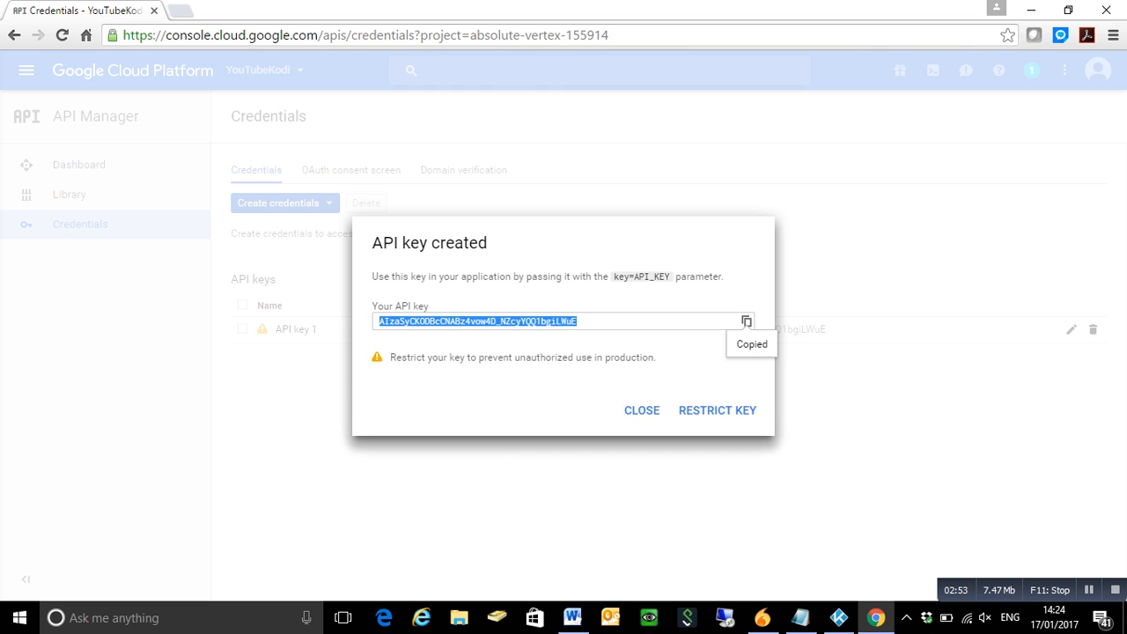
click(800, 617)
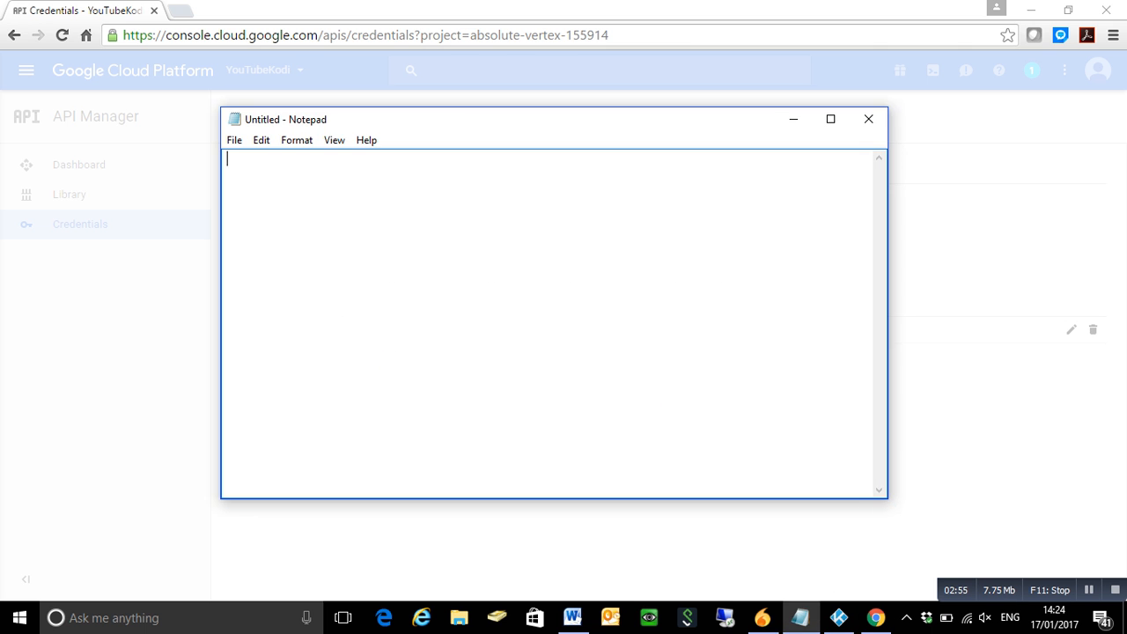
text(API -)
key(ctrl+v)
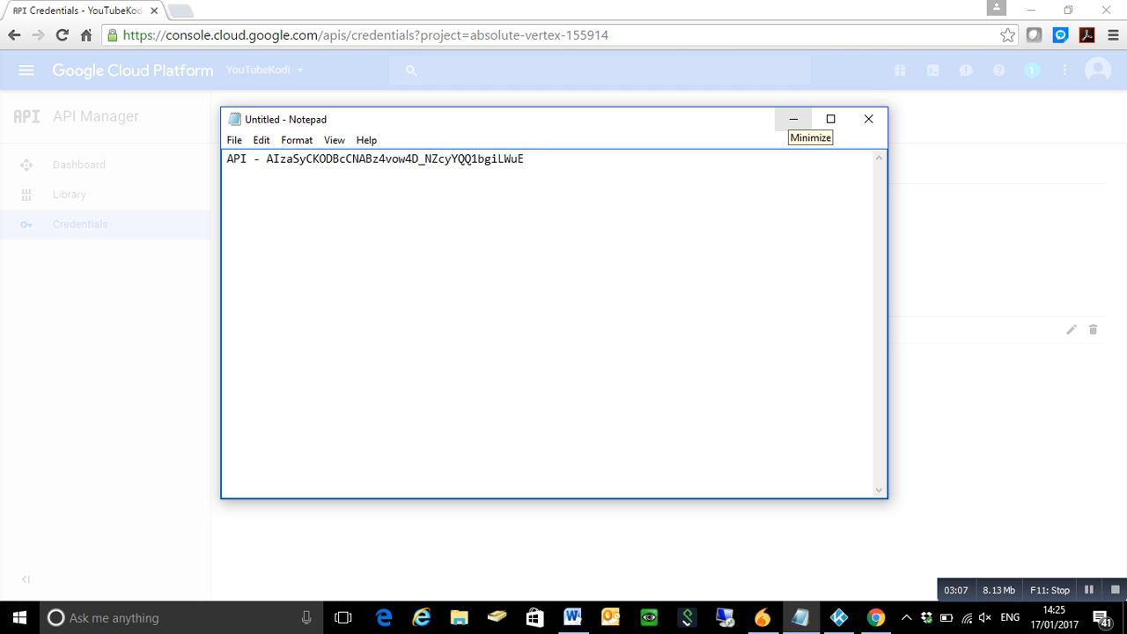
click(792, 120)
click(642, 411)
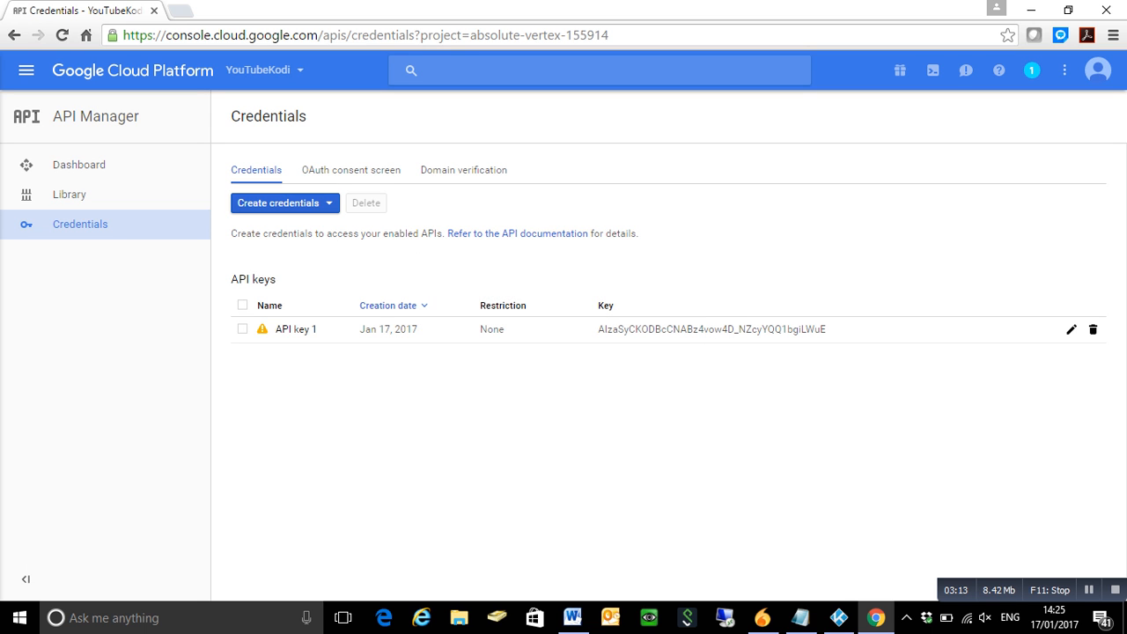
Start an OAuth client ID credential and save its consent screen with the product name KodiYoutube.
click(283, 203)
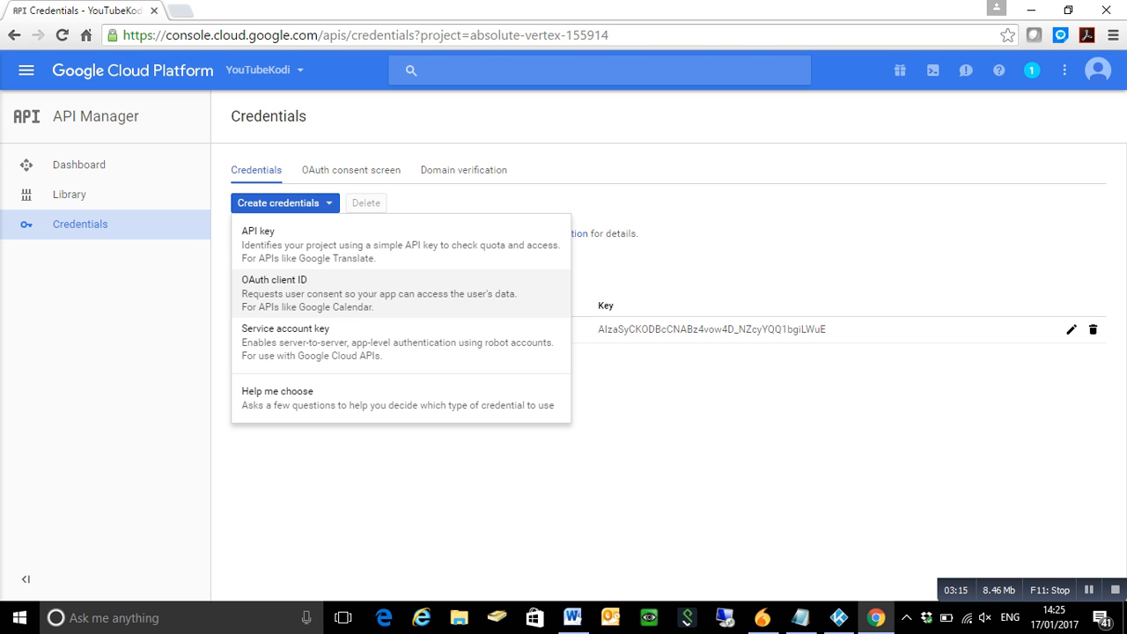
click(274, 291)
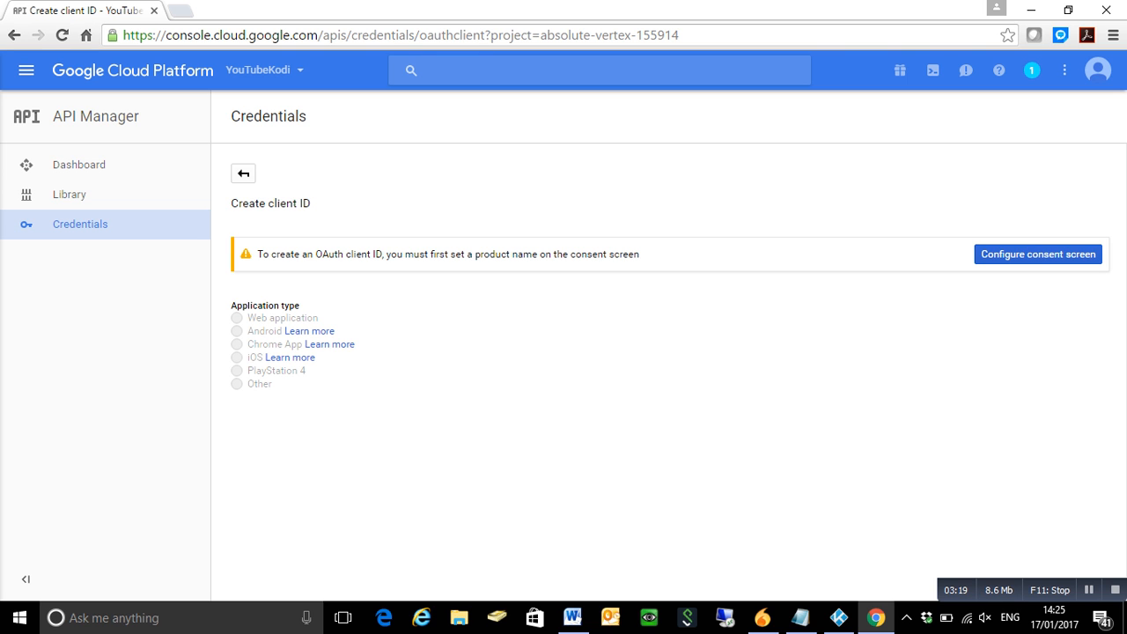
click(1038, 255)
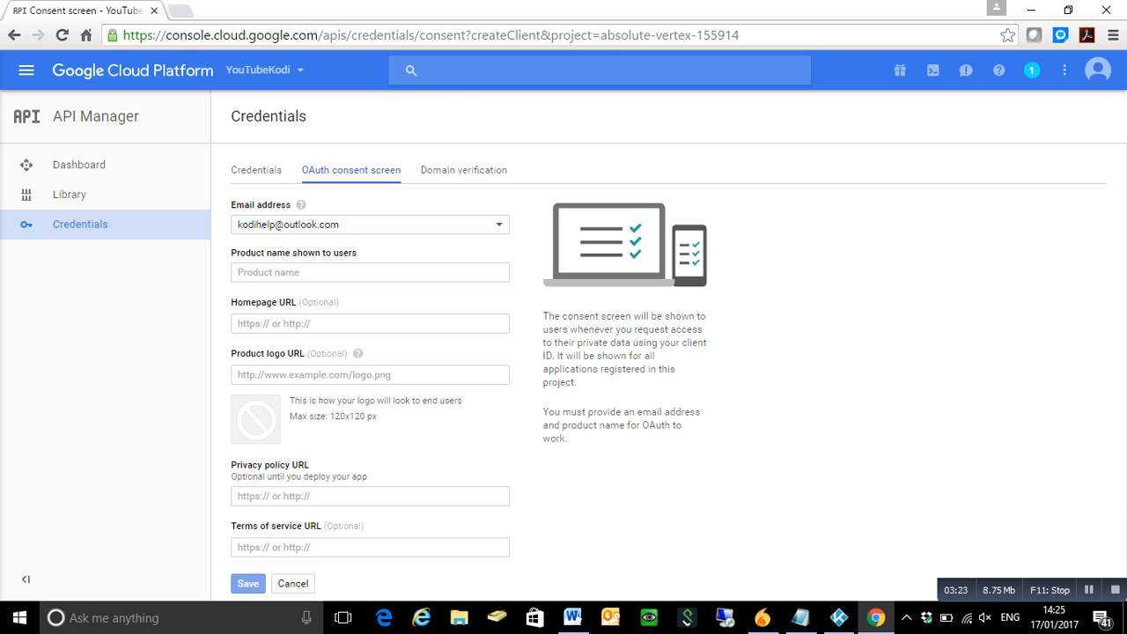
click(370, 273)
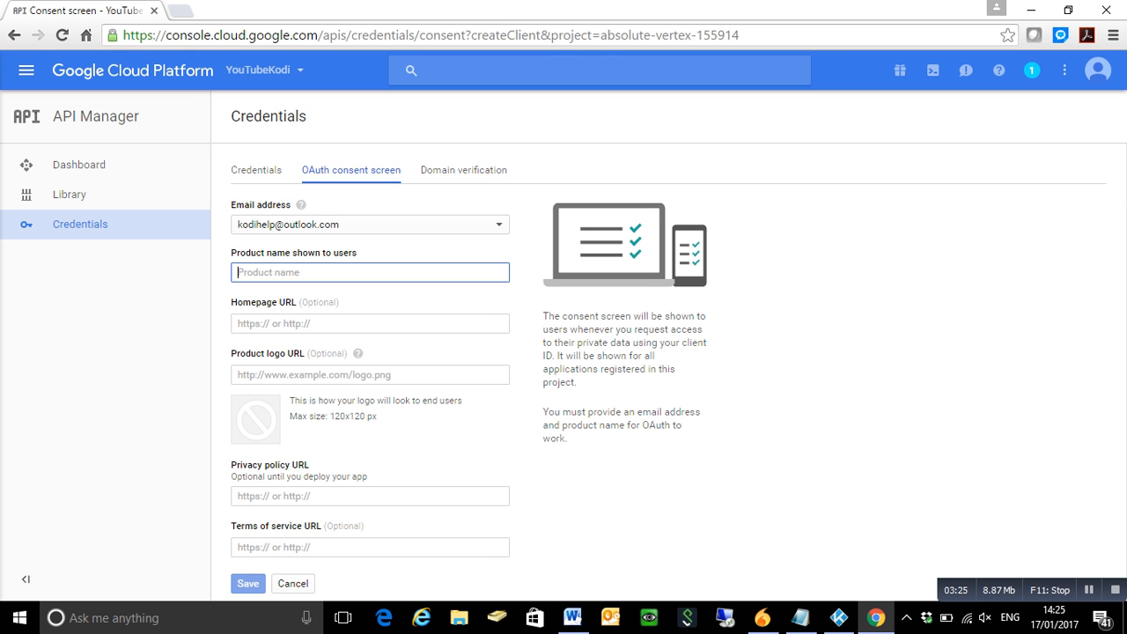
text(KodiYoutb)
key(BackSpace)
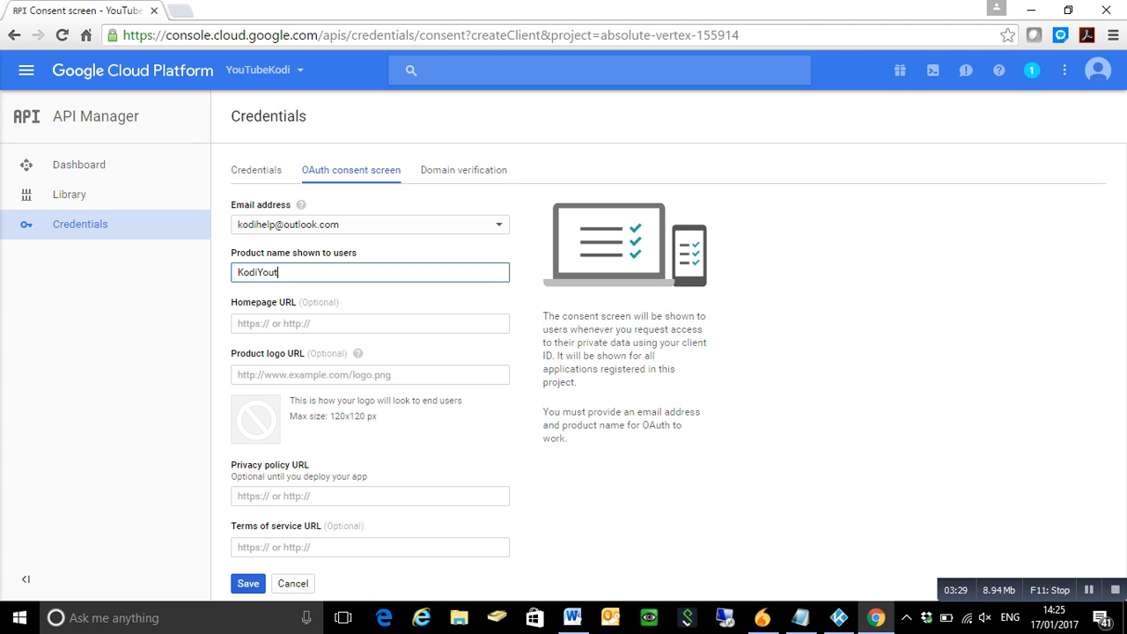
text(ube)
key(Return)
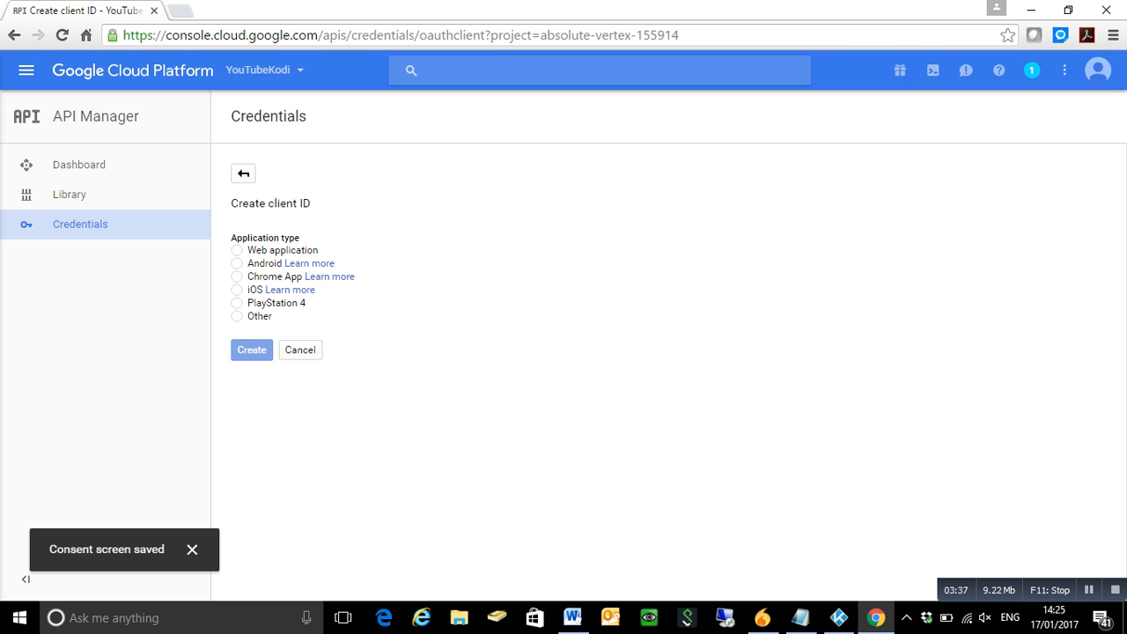
Create the OAuth client ID with application type Other and the name Kodi.
click(237, 316)
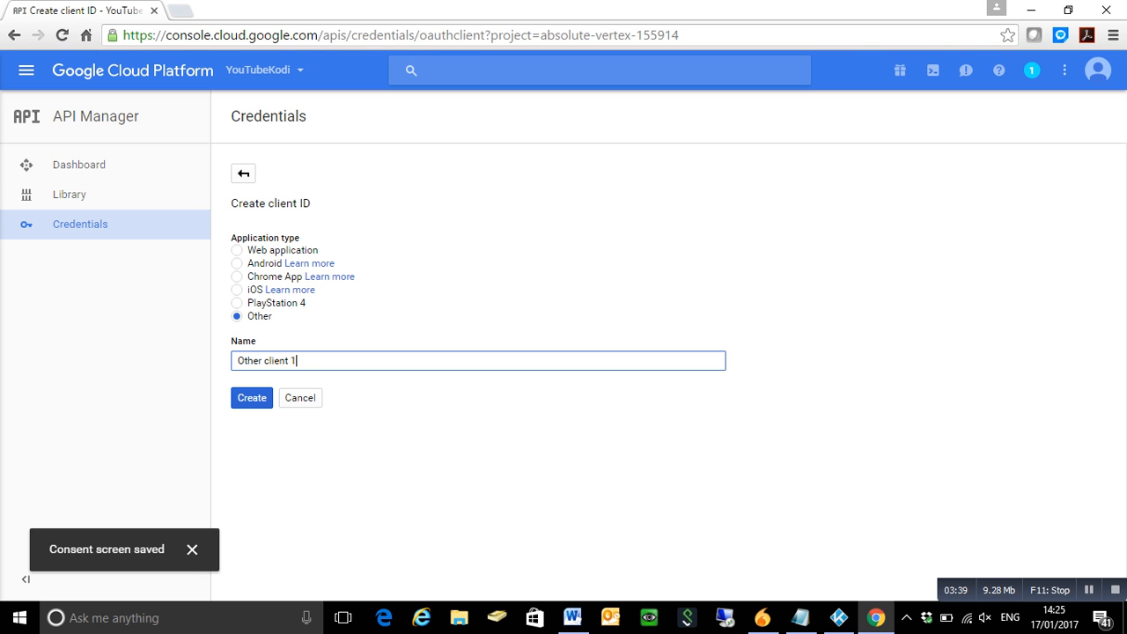
key(ctrl+a)
text(Kodi)
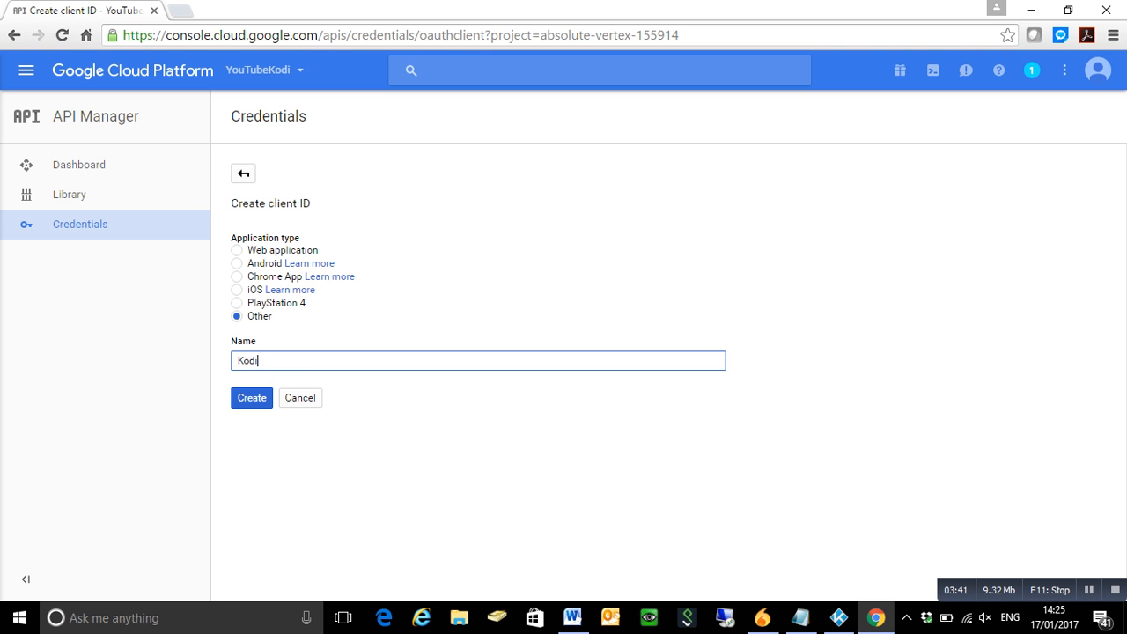
key(Return)
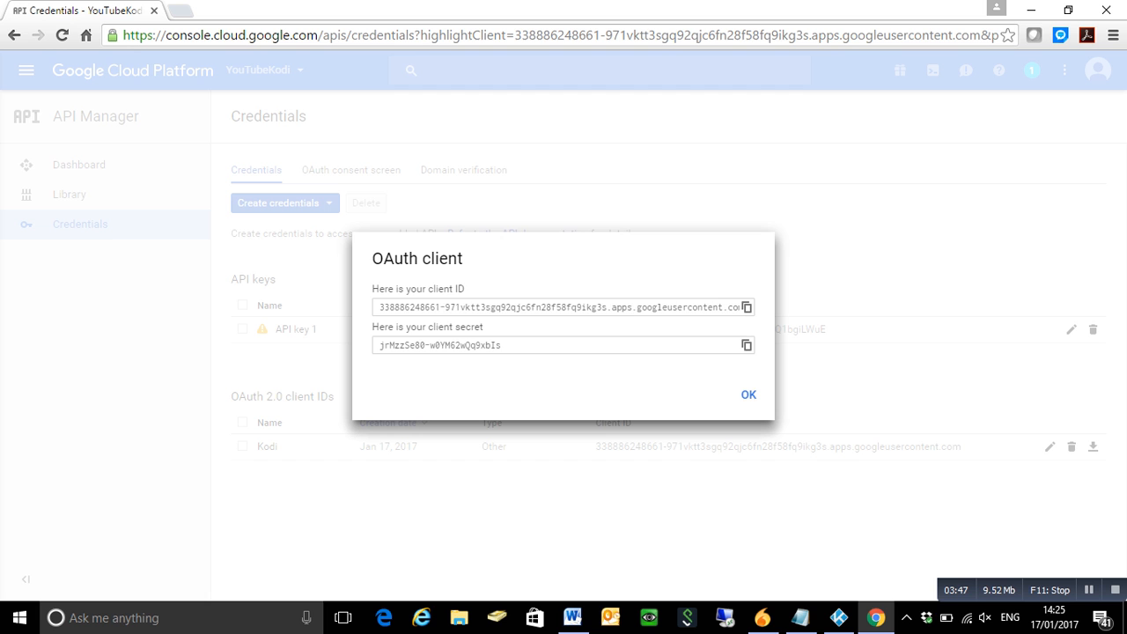
Copy the OAuth client ID into the Notepad notes below the API key with the label "Client ID -".
click(558, 308)
click(558, 346)
click(558, 307)
click(747, 308)
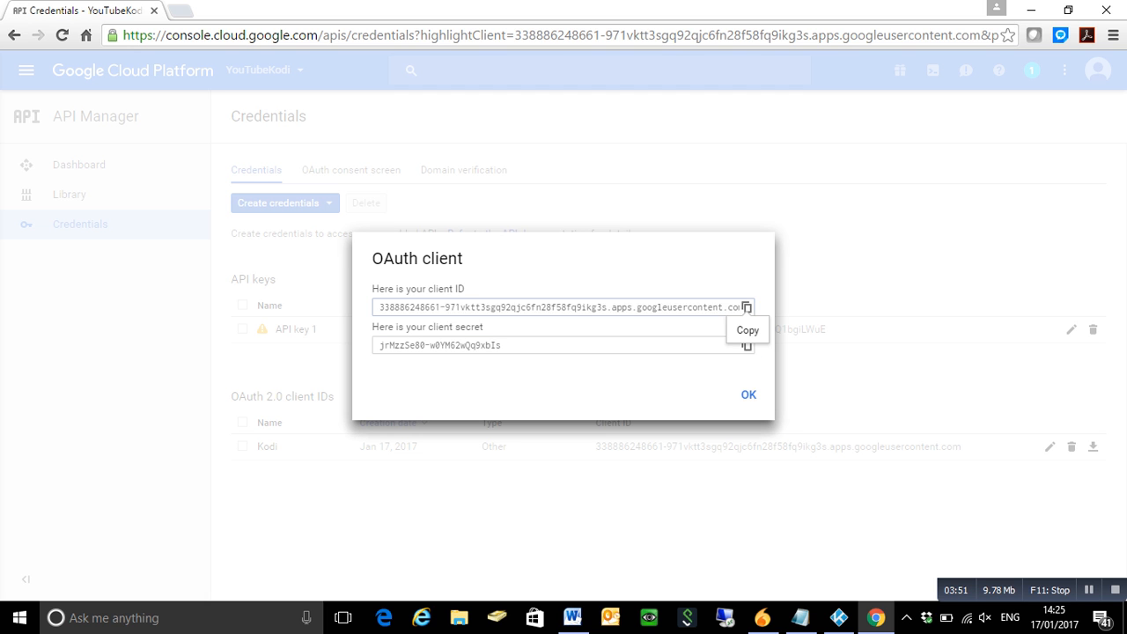
click(800, 617)
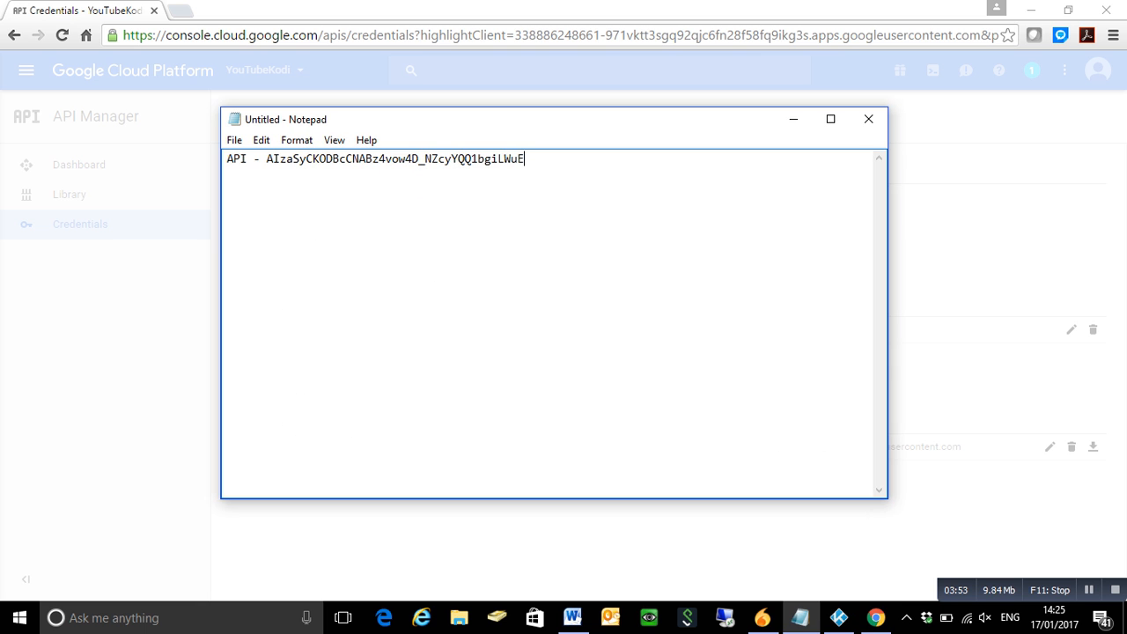
text(Client ID -)
key(ctrl+v)
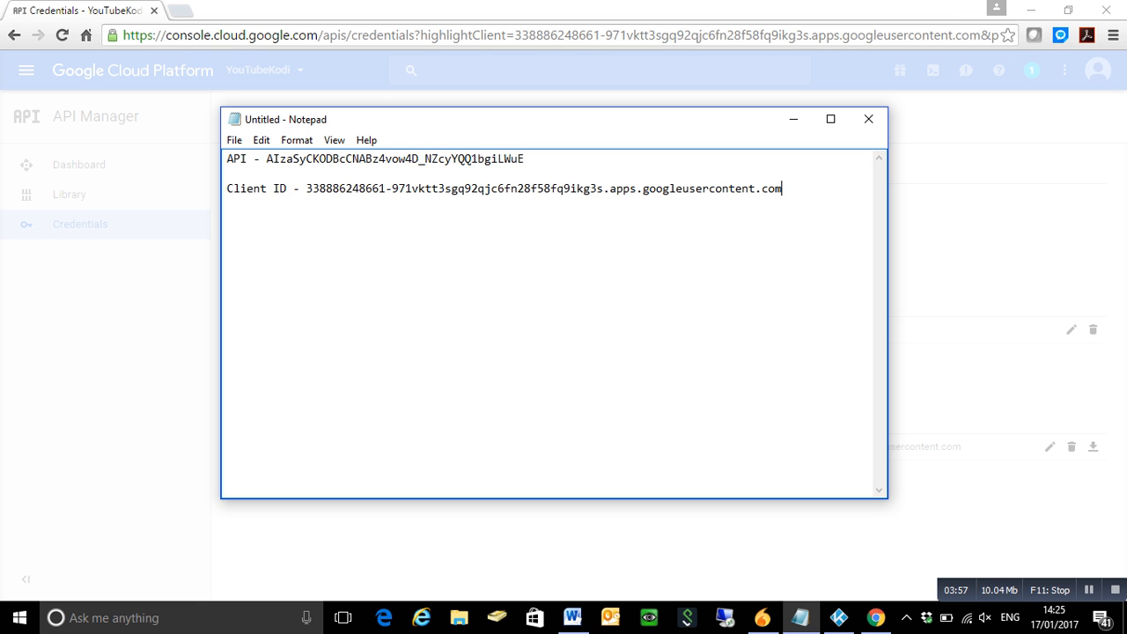
Copy the OAuth client secret into the Notepad notes below the client ID with the label "Client Secret -".
key(alt+Tab)
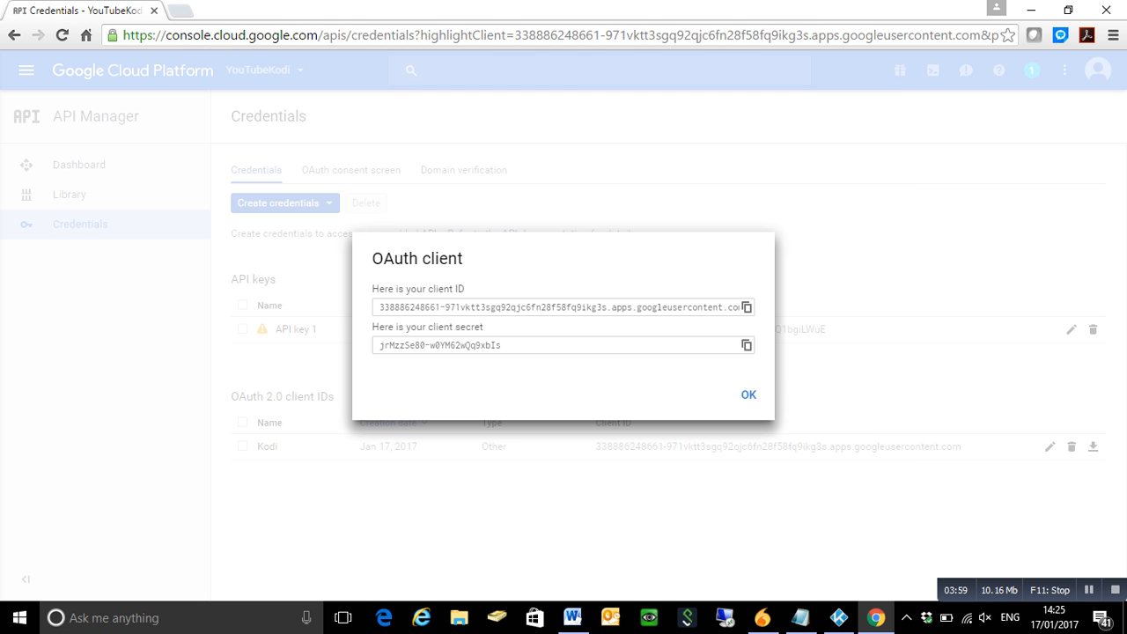
click(747, 345)
key(alt+Tab)
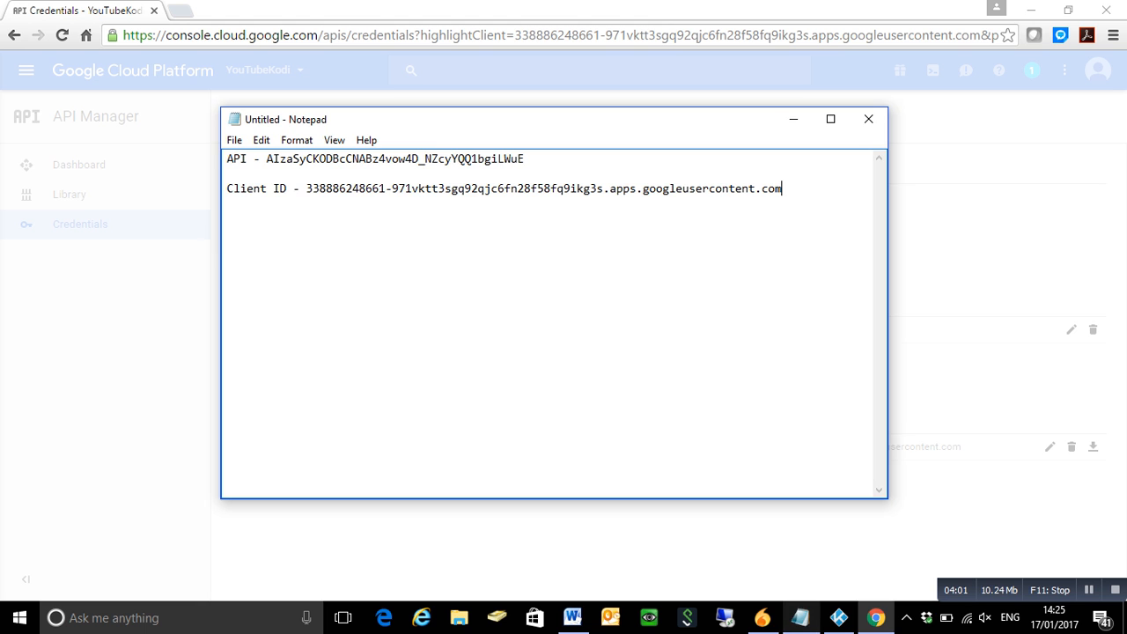
key(Return)
text(Cliebnt)
key(BackSpace)
key(BackSpace)
text(Secre)
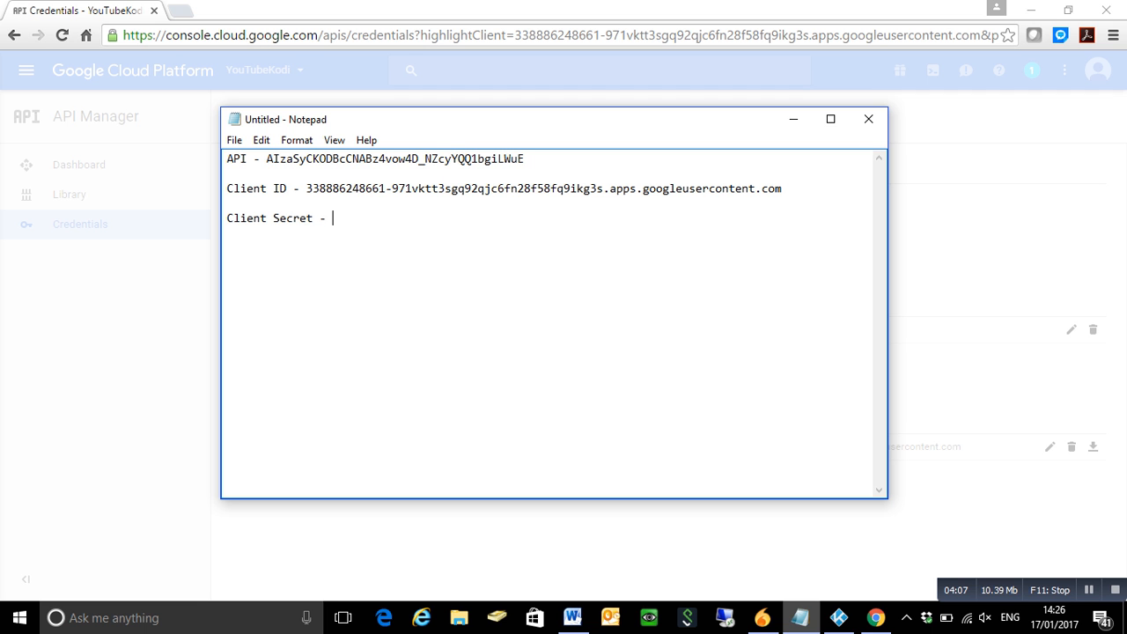
text(t -)
key(ctrl+v)
Dismiss the OAuth client details, minimize the browser and switch to Kodi.
key(alt+Tab)
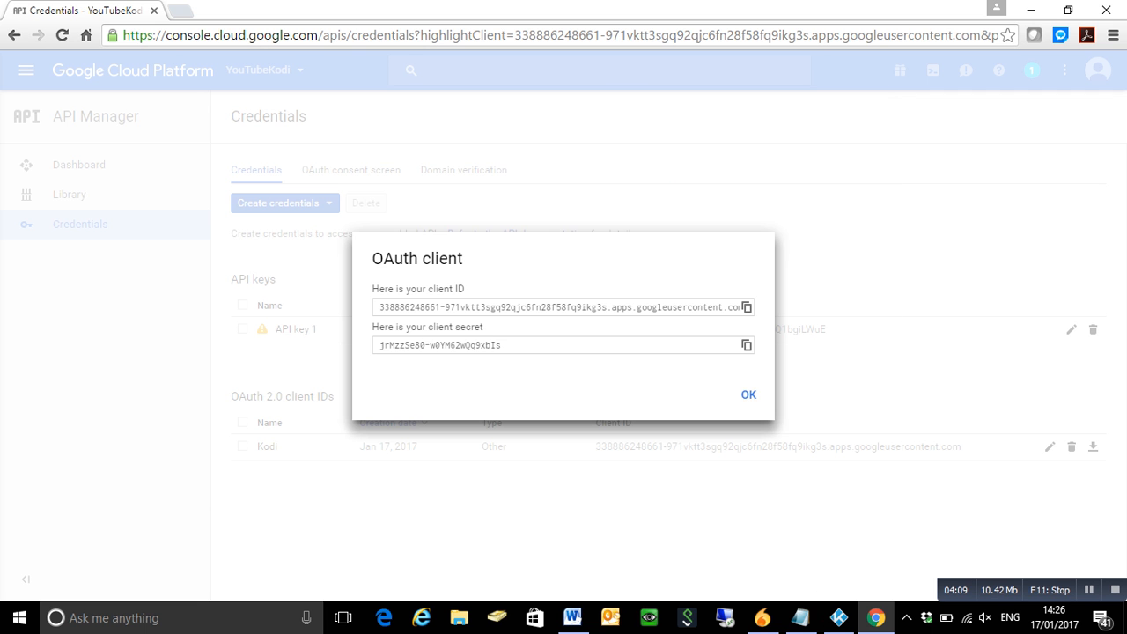
click(749, 395)
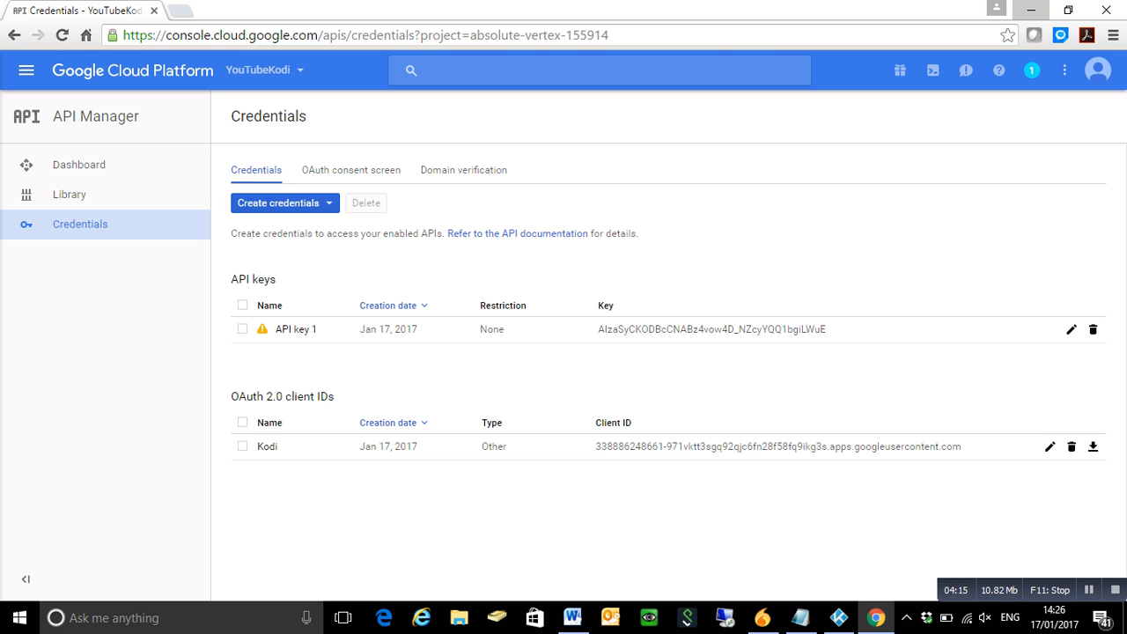
click(1030, 10)
click(839, 617)
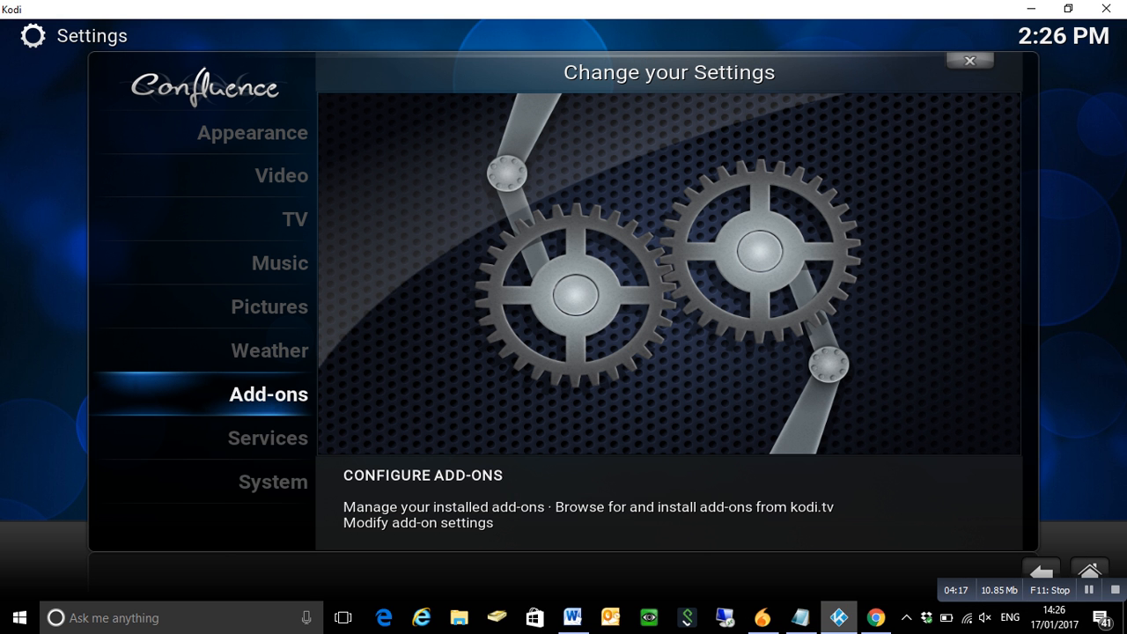
Open the information for the YouTube add-on among the video add-ons in the Kodi Add-on repository.
key(Down)
key(Up)
key(Escape)
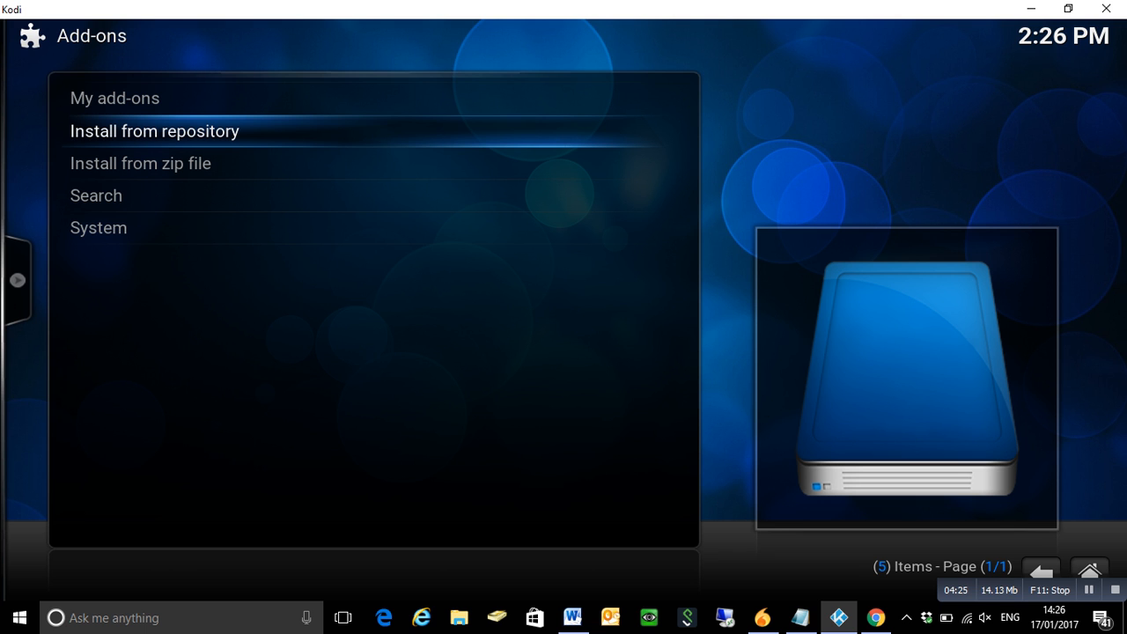
key(Return)
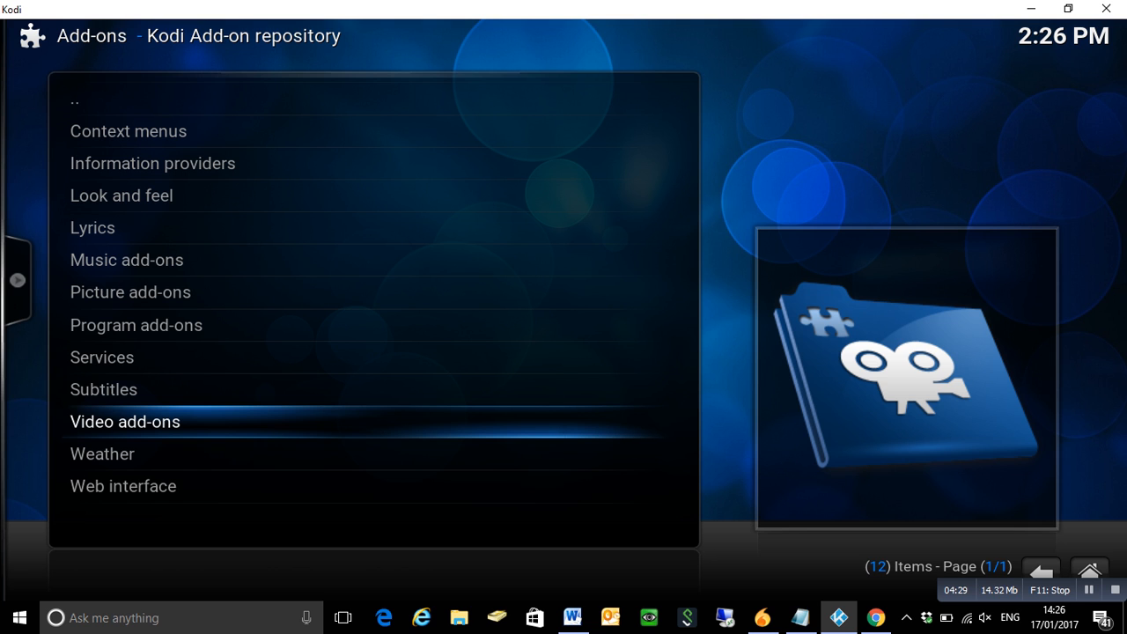
key(Return)
key(Return)
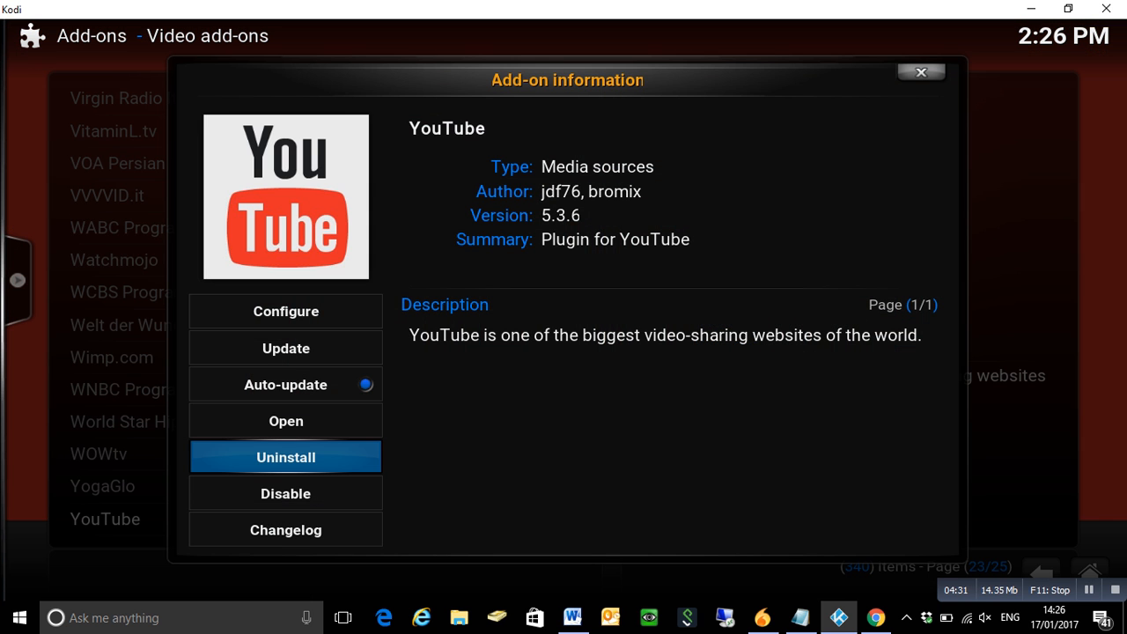
Open the YouTube add-on and decline its setup wizard.
key(Up)
key(Return)
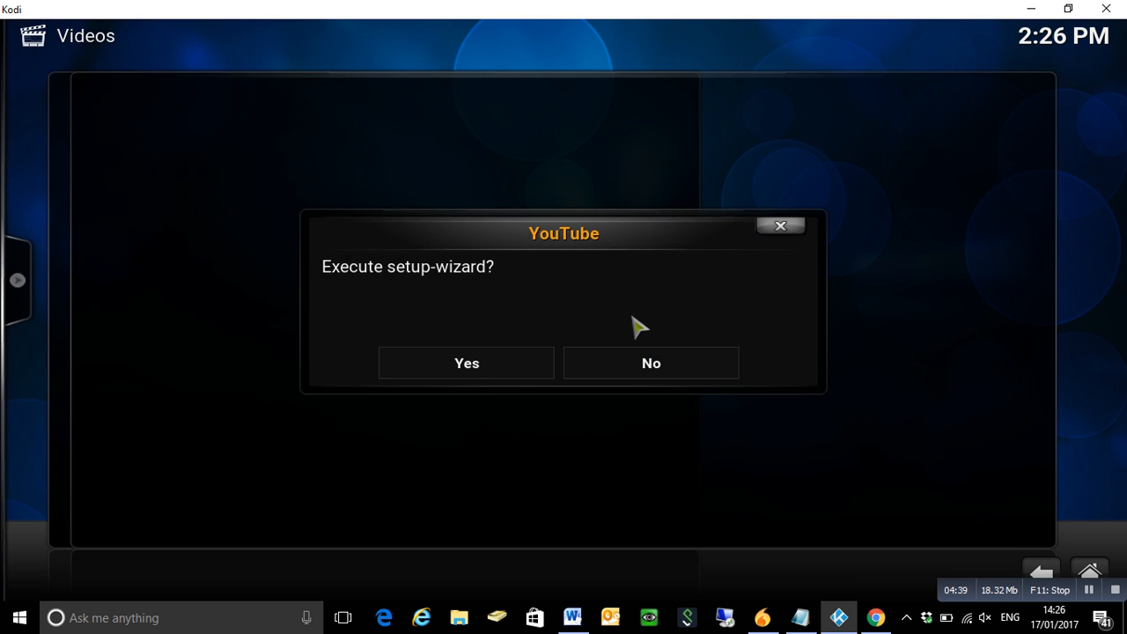
click(650, 366)
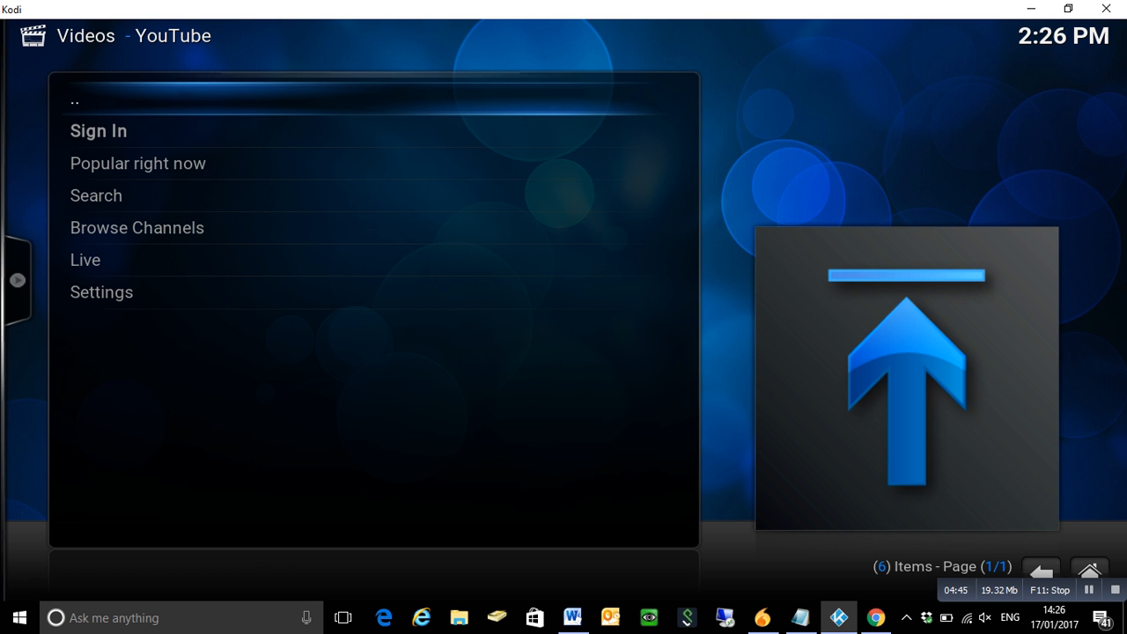
key(Down)
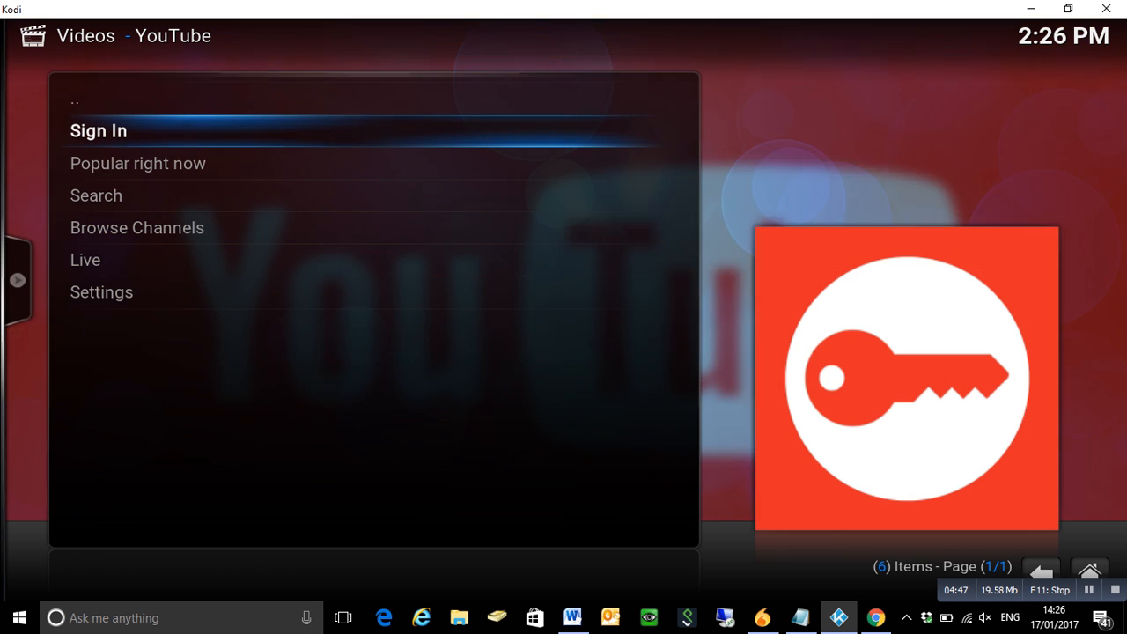
key(Return)
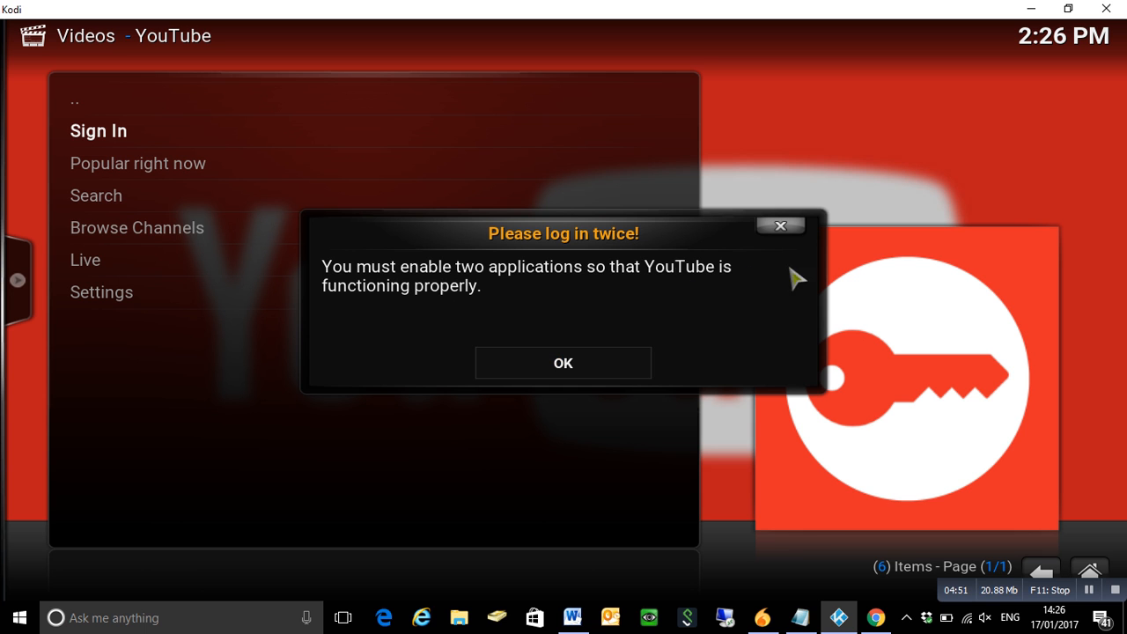
click(581, 363)
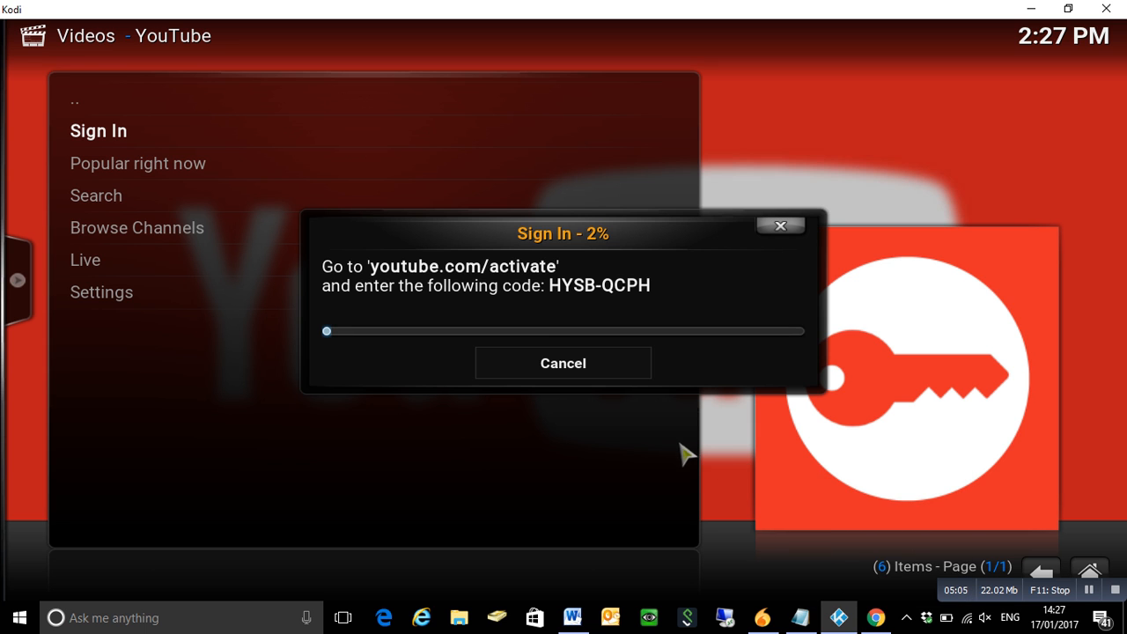
click(580, 367)
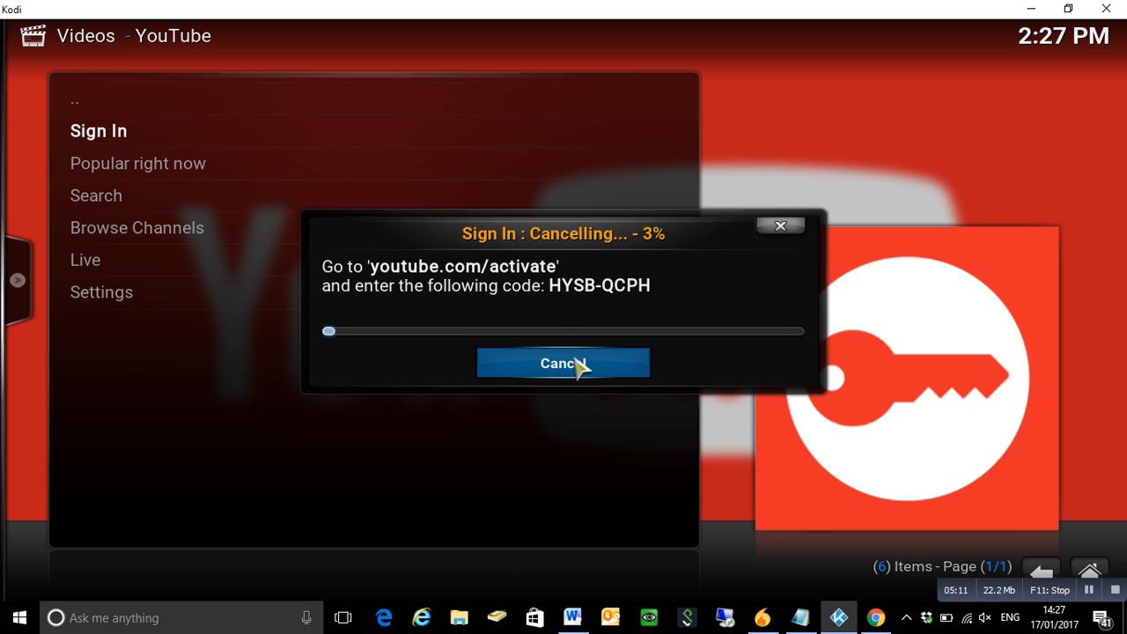
Enable Personal API Keys in the API settings of the YouTube add-on.
click(165, 300)
click(762, 143)
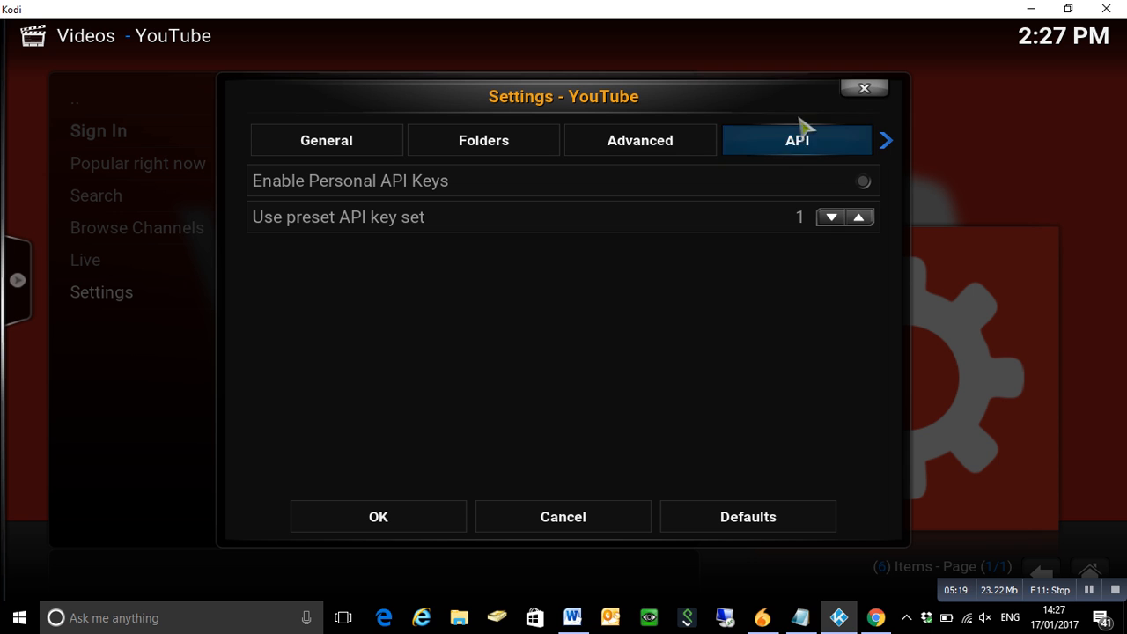
click(865, 185)
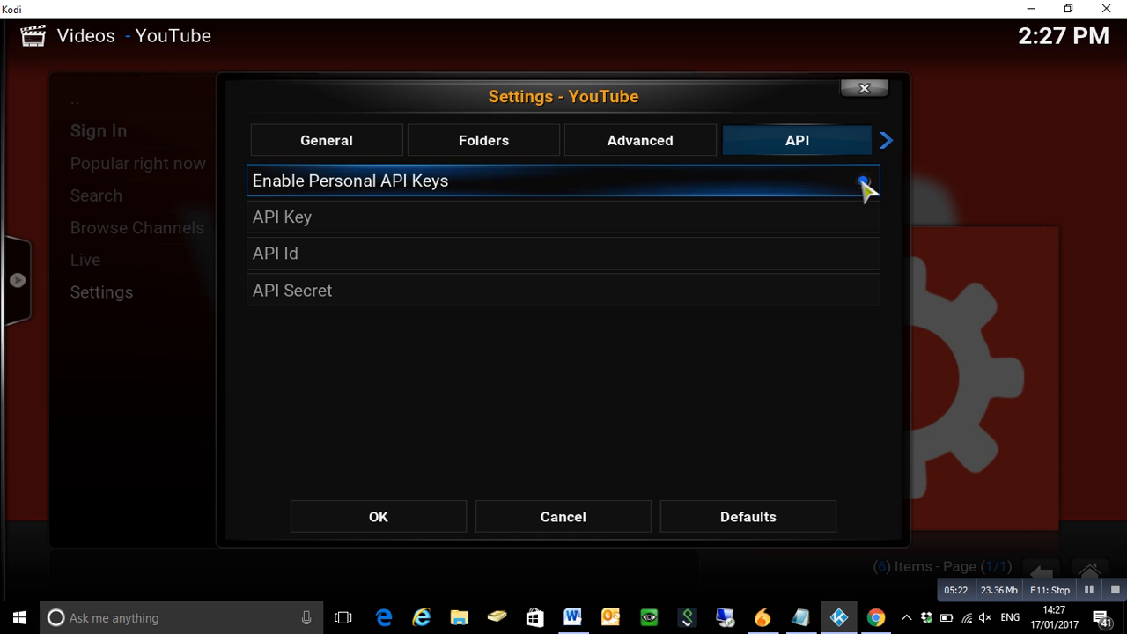
Copy the API key from the Notepad notes into the API Key setting of Kodi's YouTube add-on.
key(Down)
key(Return)
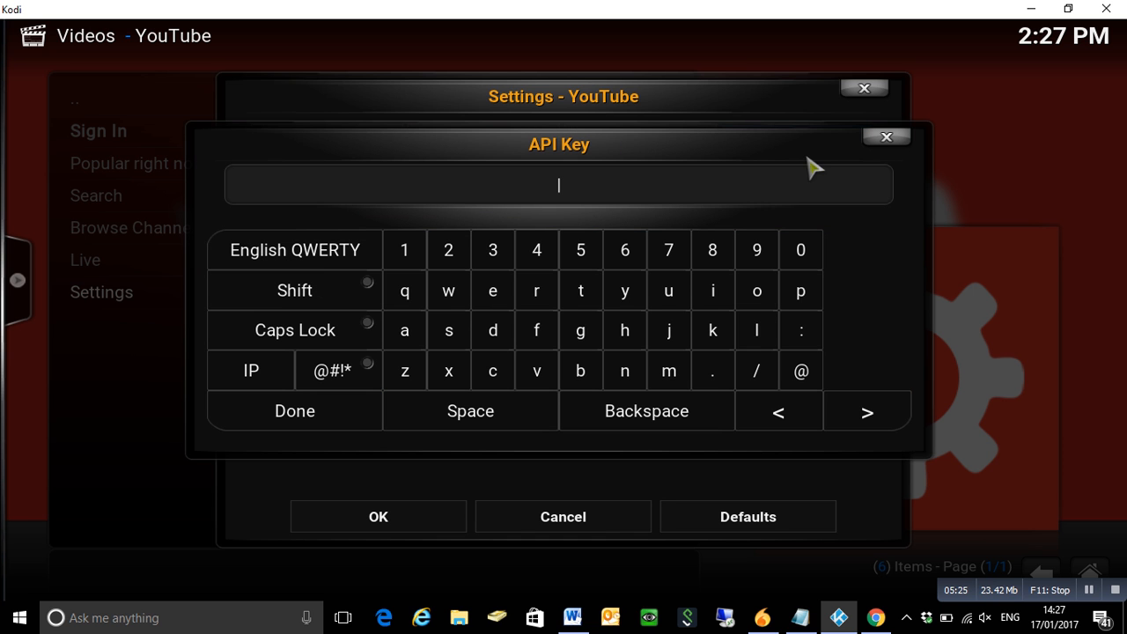
click(800, 618)
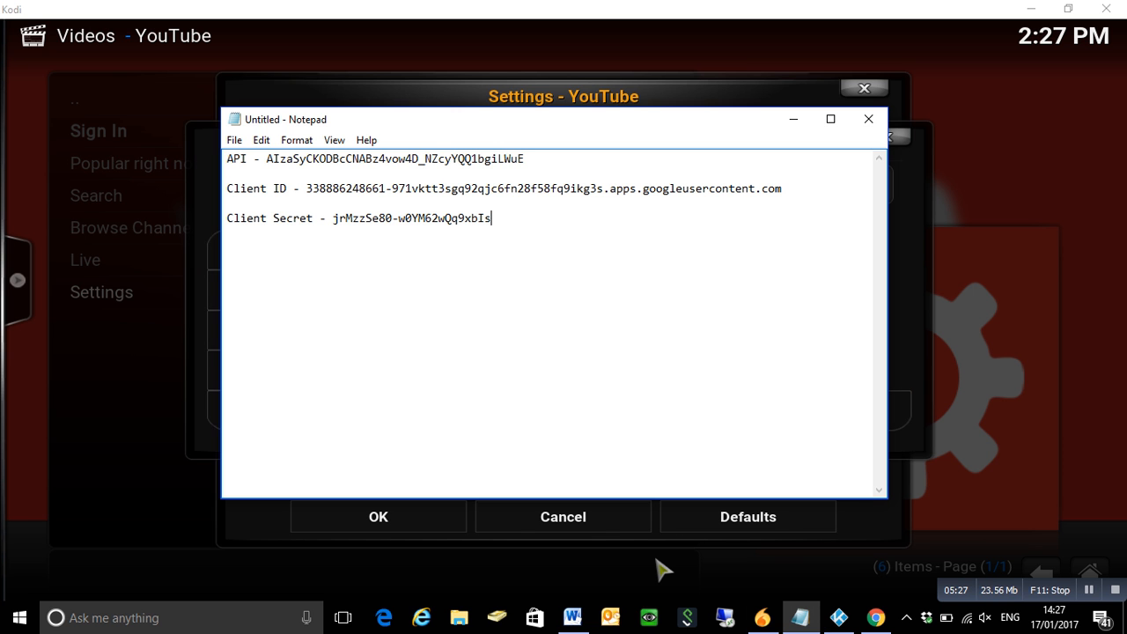
drag(266, 159, 525, 159)
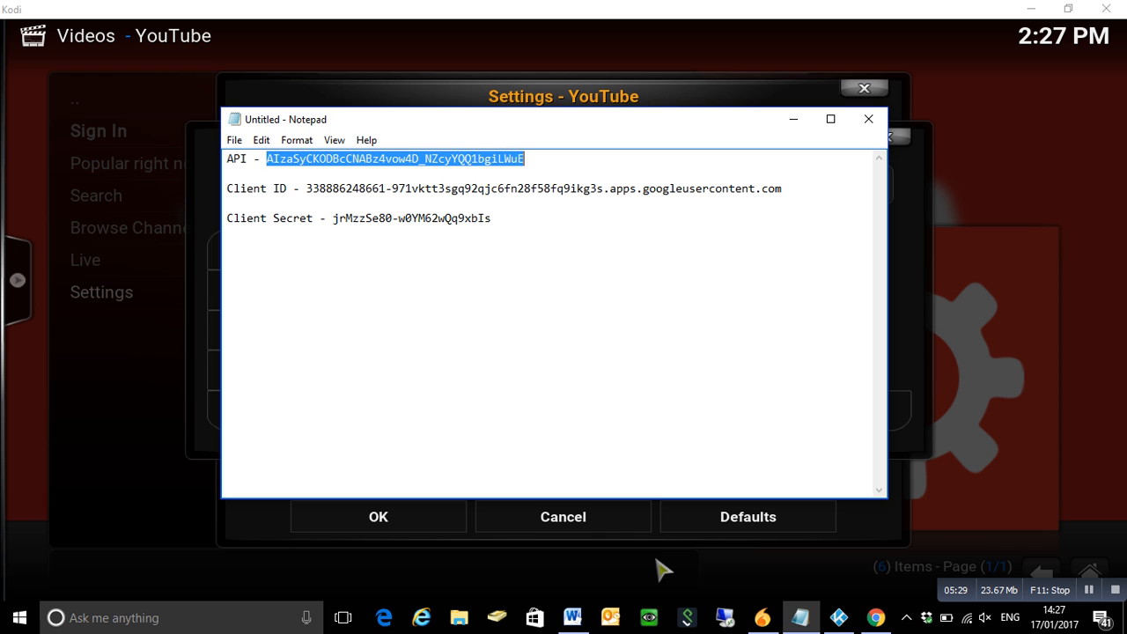
click(383, 35)
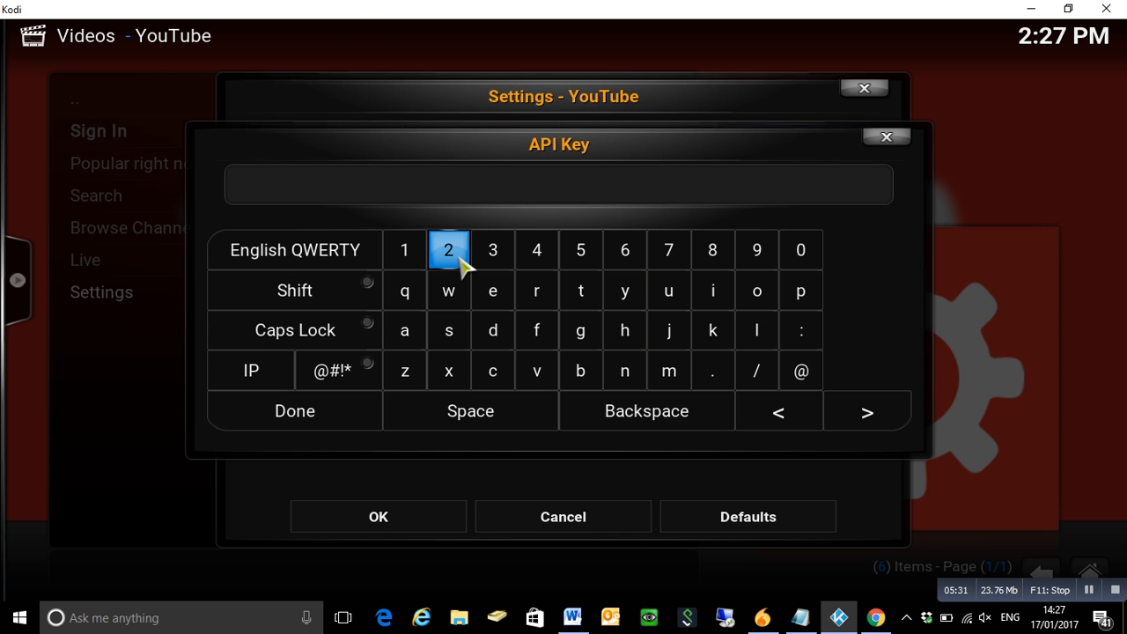
key(ctrl+v)
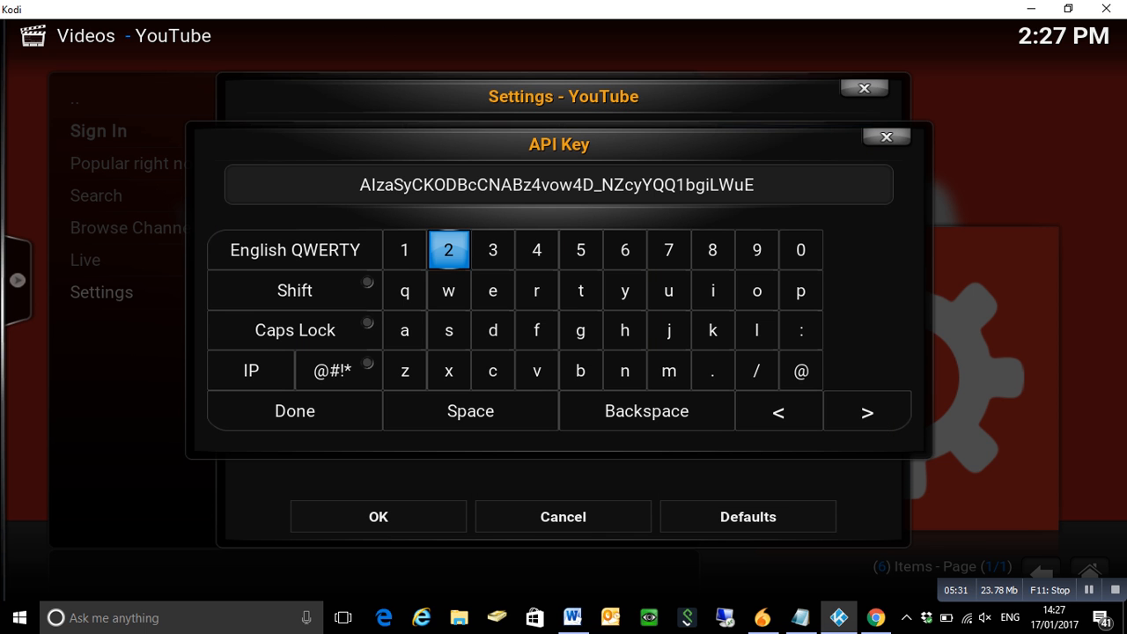
click(310, 419)
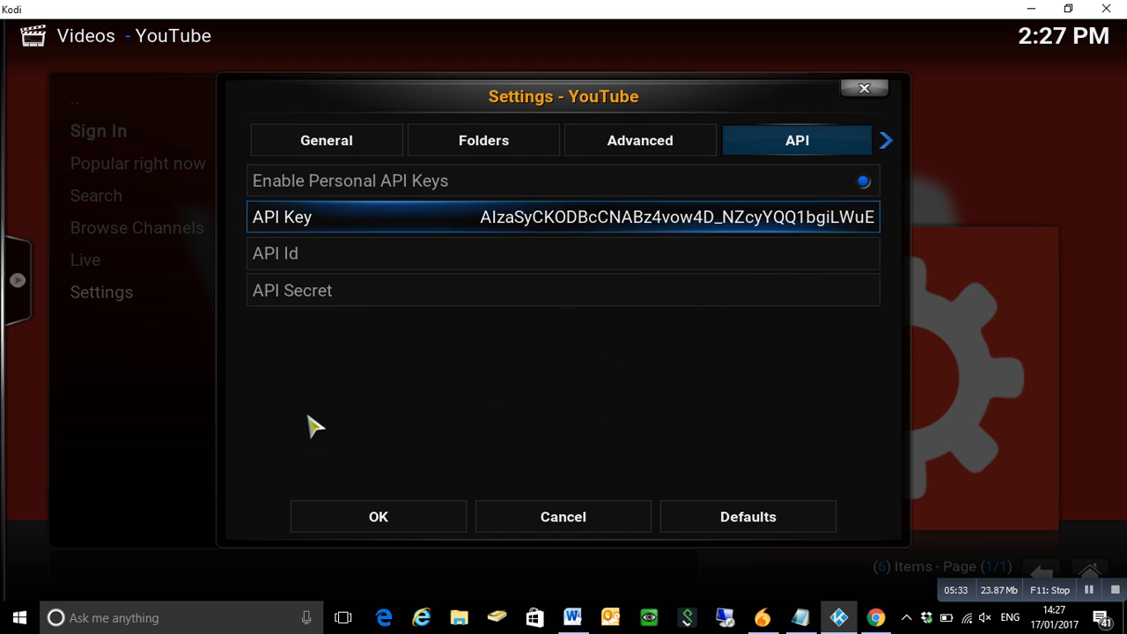
Copy the client ID from the Notepad notes into the API Id setting of Kodi's YouTube add-on.
click(445, 267)
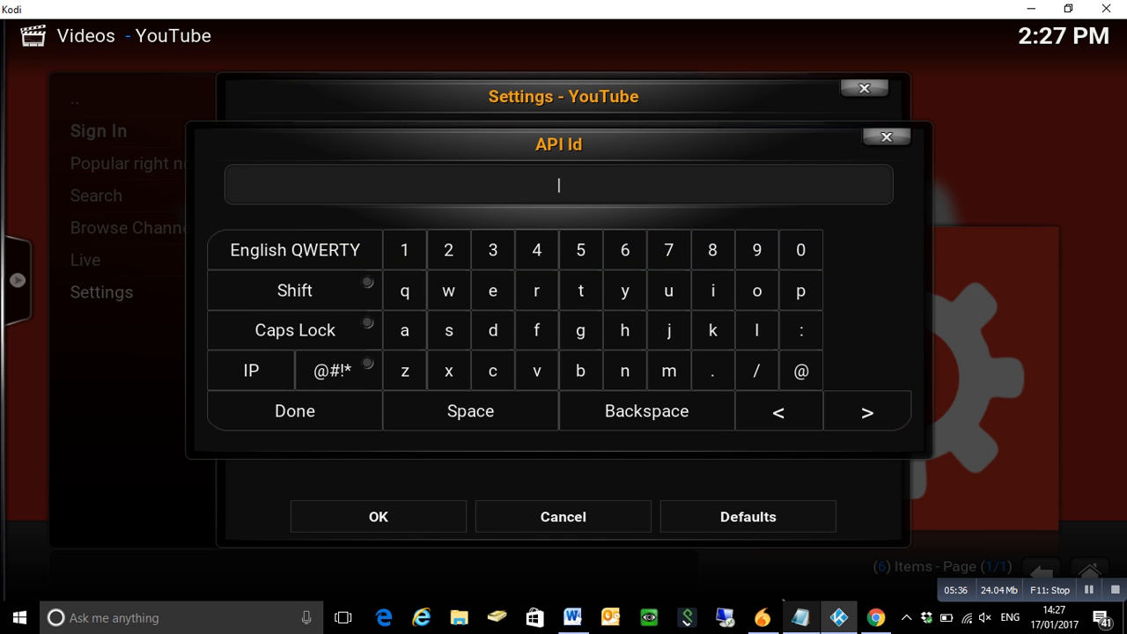
click(800, 617)
drag(306, 189, 782, 188)
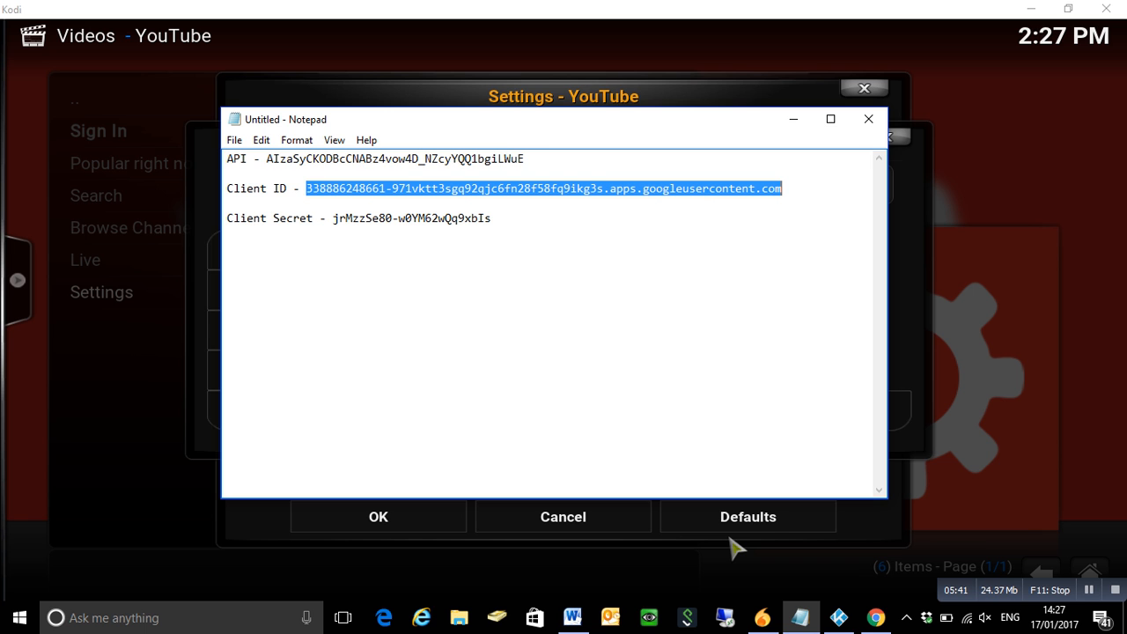
key(ctrl+c)
click(532, 65)
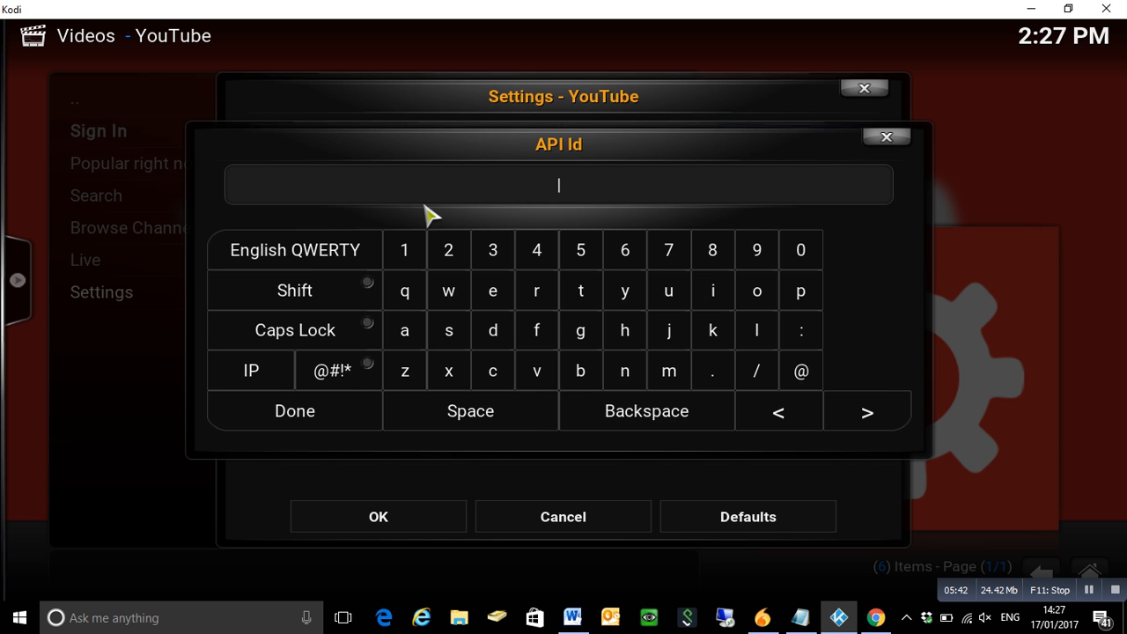
key(ctrl+v)
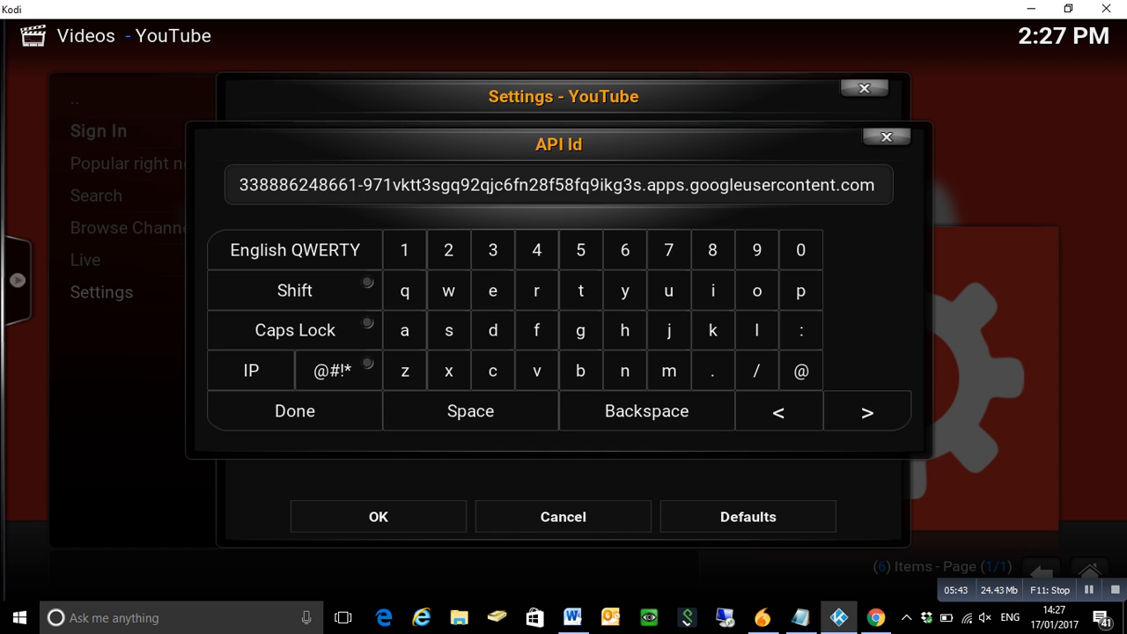
click(337, 416)
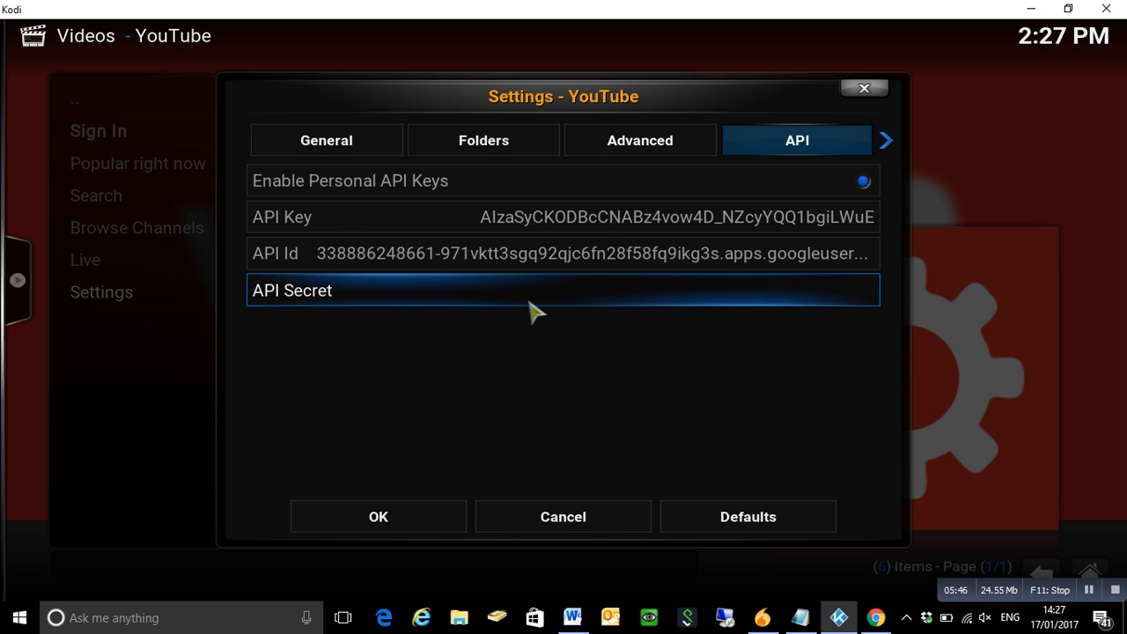
Copy the client secret from the Notepad notes into Kodi's API Secret setting and save the YouTube add-on settings.
key(Return)
key(alt+Tab)
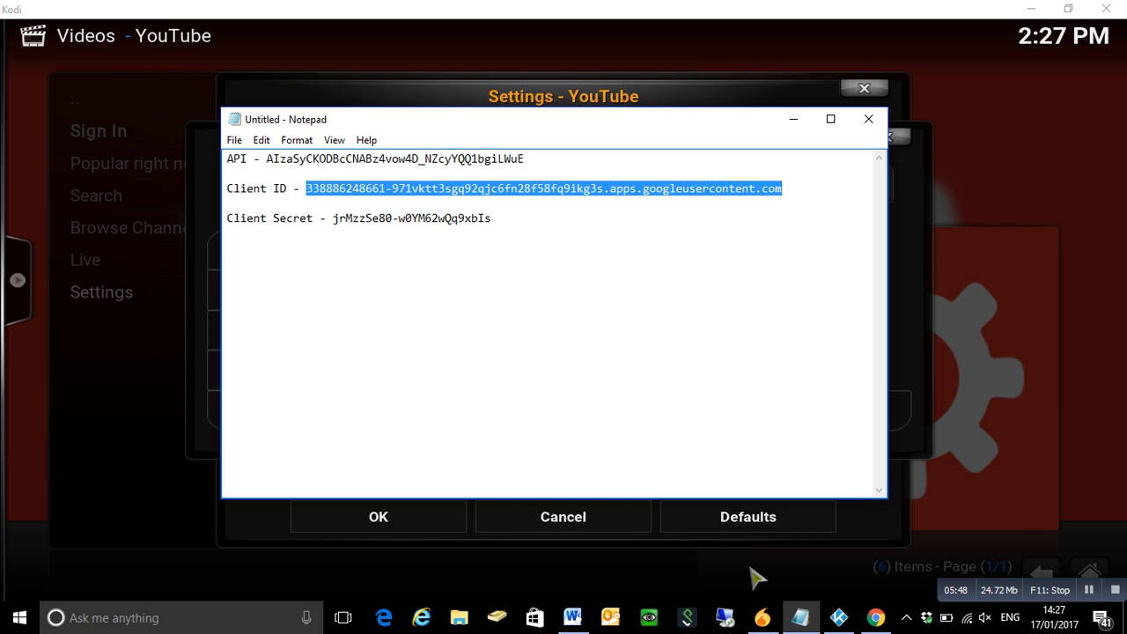
drag(333, 217, 486, 218)
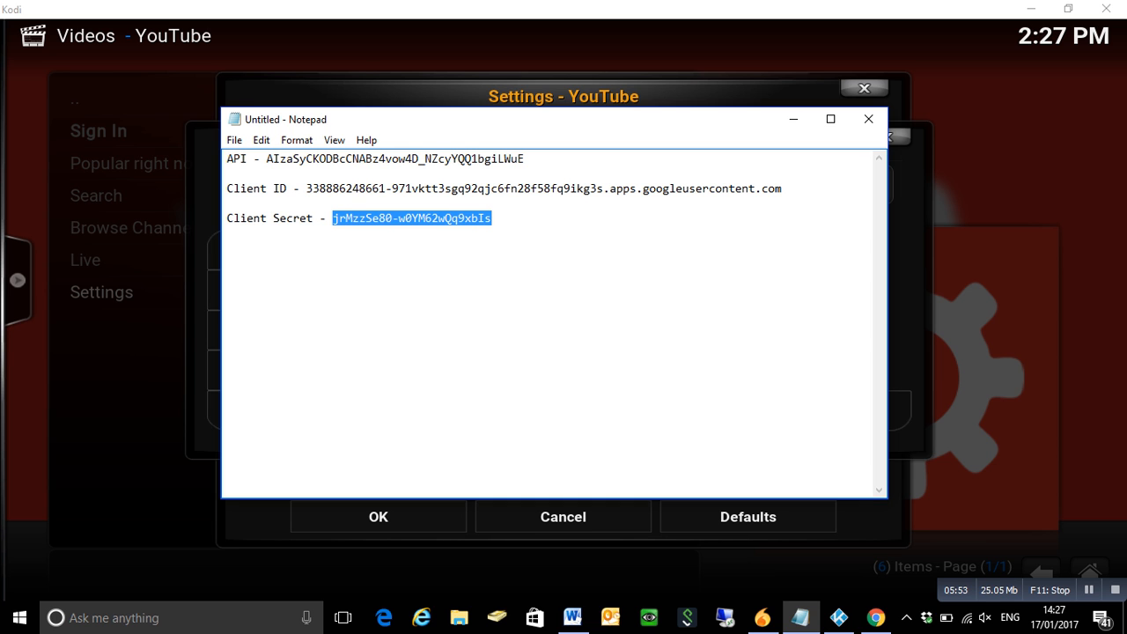
key(alt+Tab)
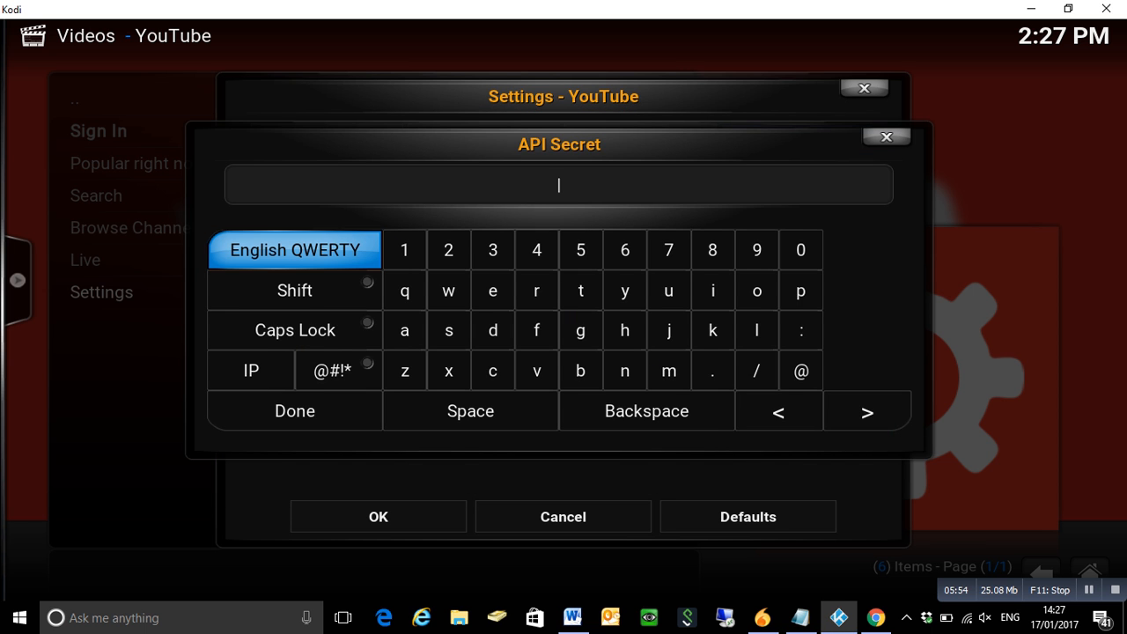
key(ctrl+v)
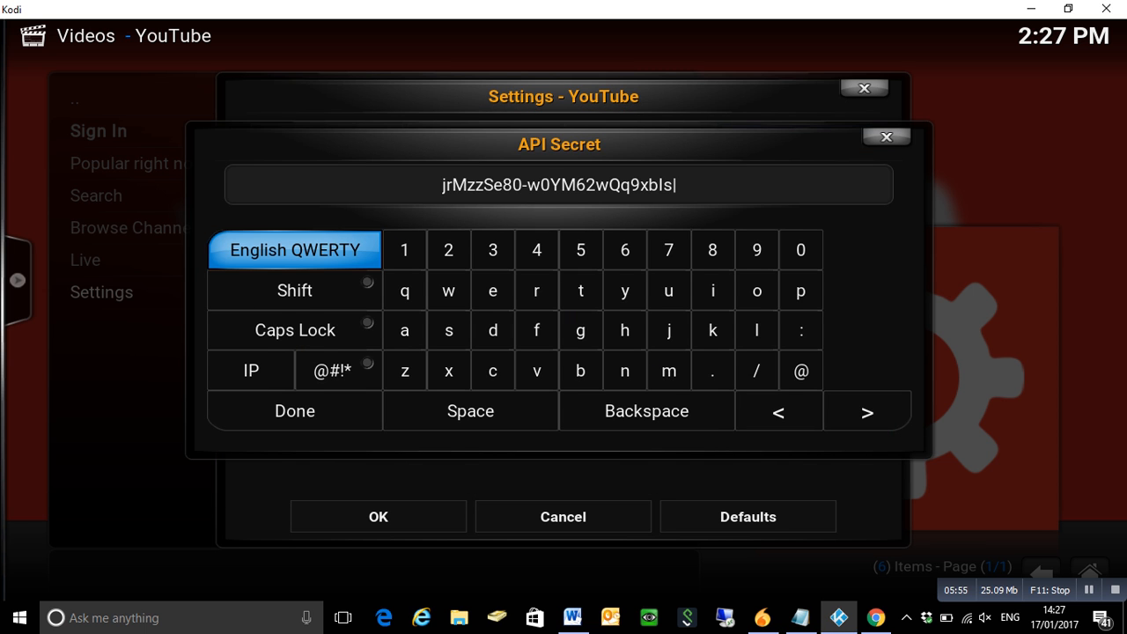
click(315, 427)
click(379, 517)
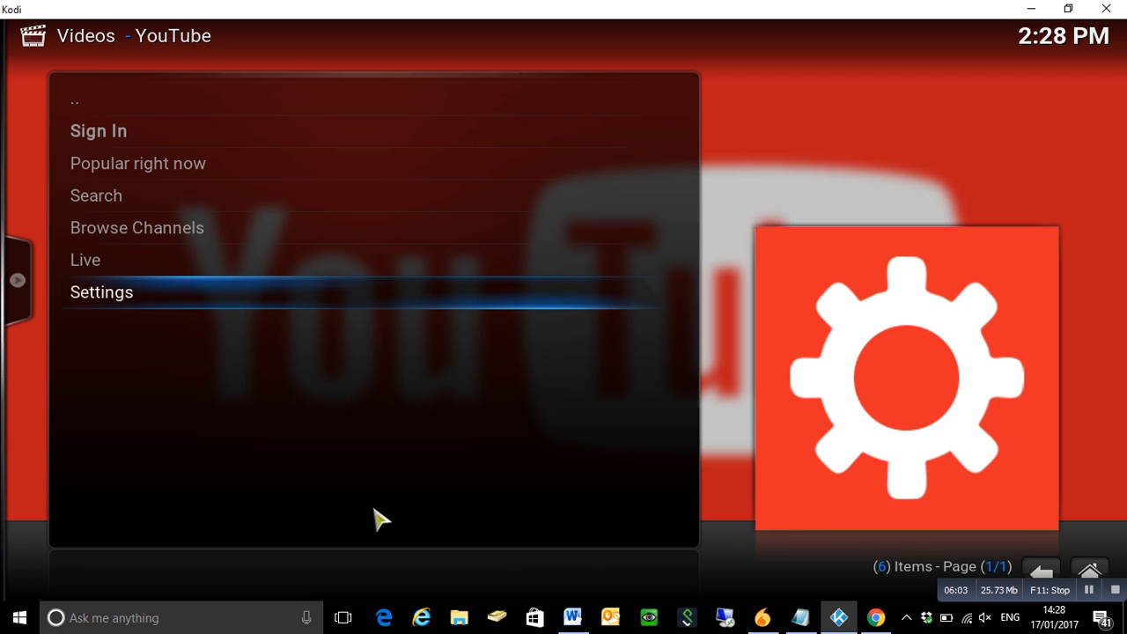
Browse the YouTube channel categories and open Music.
key(Up)
key(Up)
key(Return)
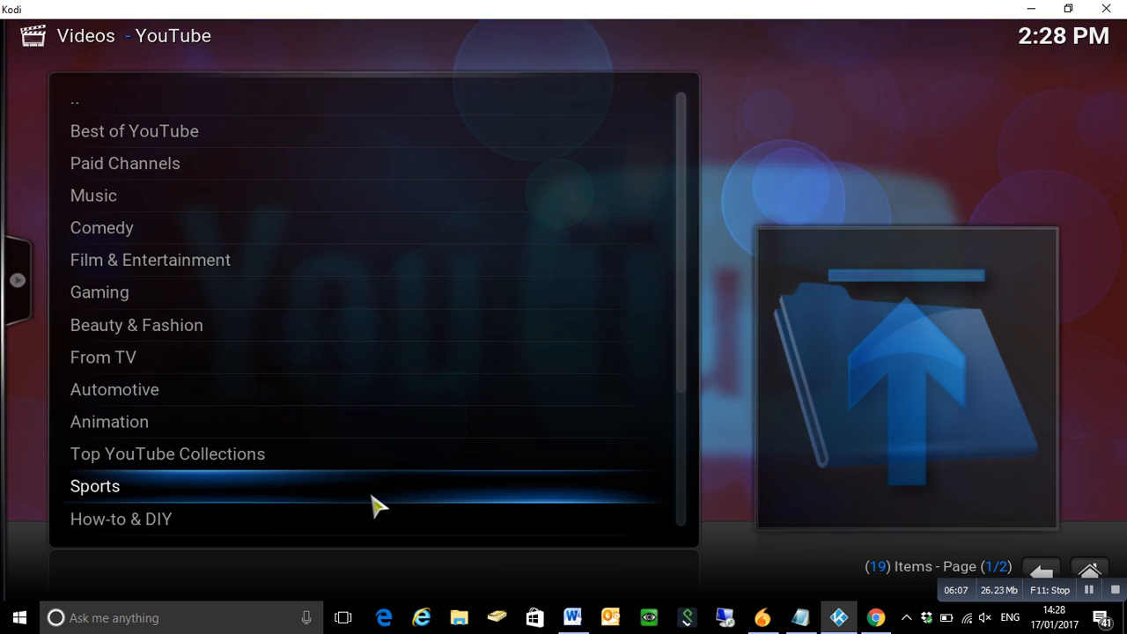
key(Down)
key(Down)
key(Down)
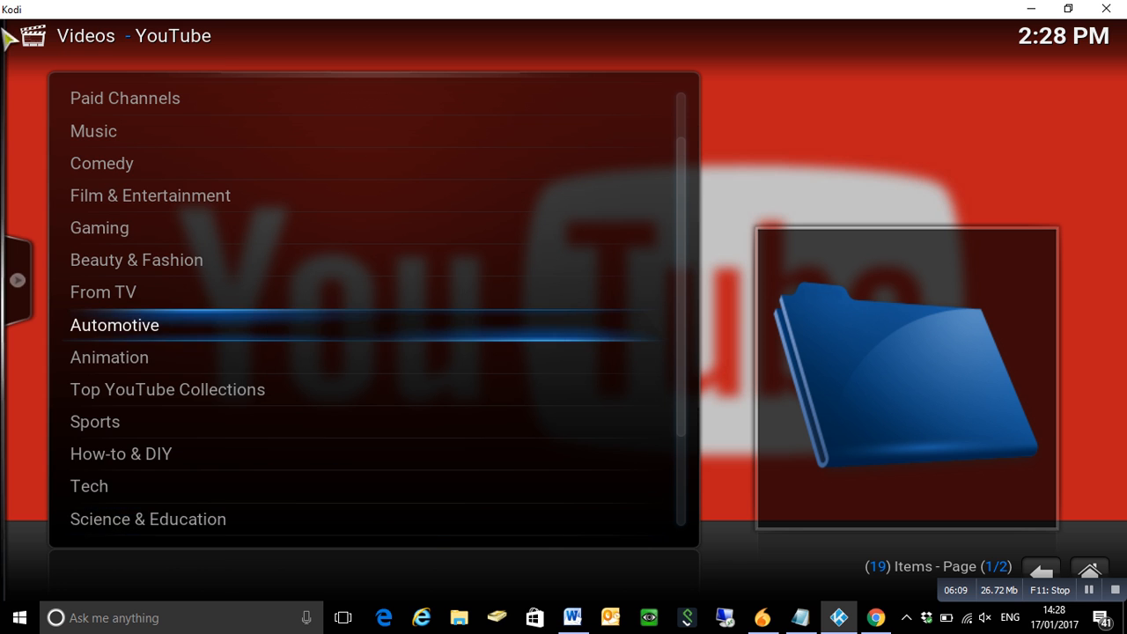
click(341, 141)
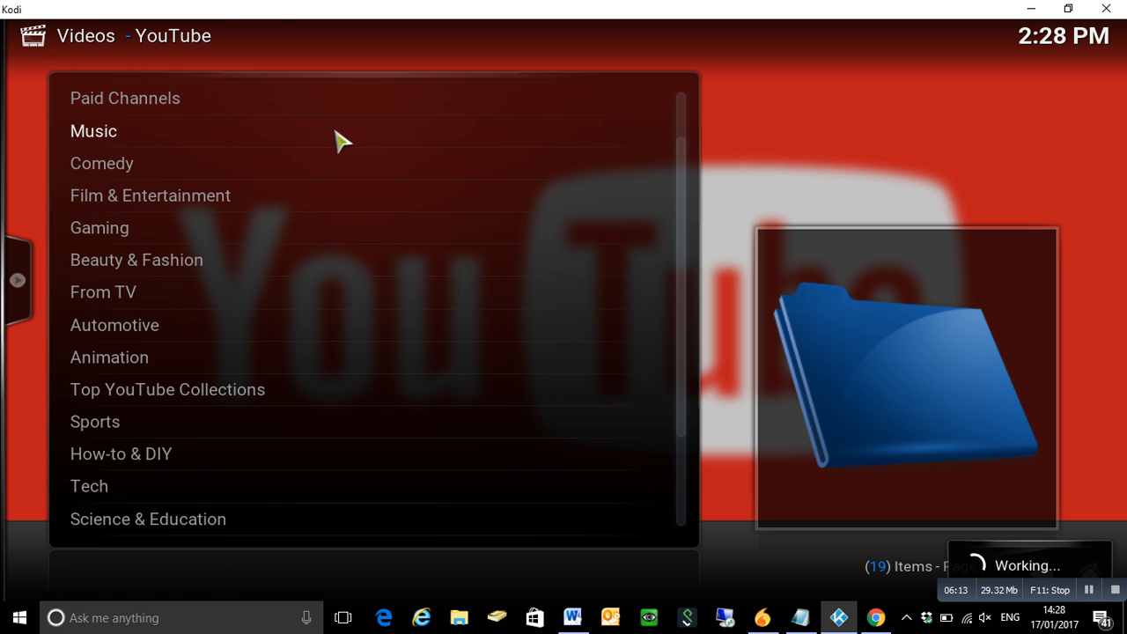
Open the Machine Gun Kelly channel from the music channels to check that its videos load.
key(Down)
key(Down)
key(Down)
key(Down)
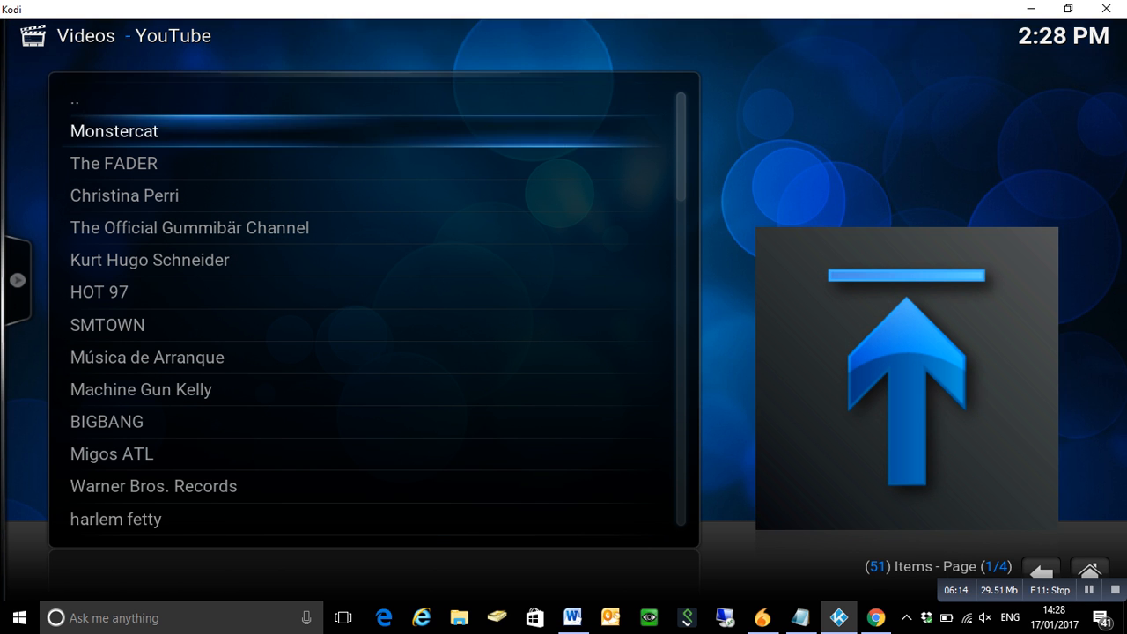
key(Down)
key(Down)
key(Down)
key(Down)
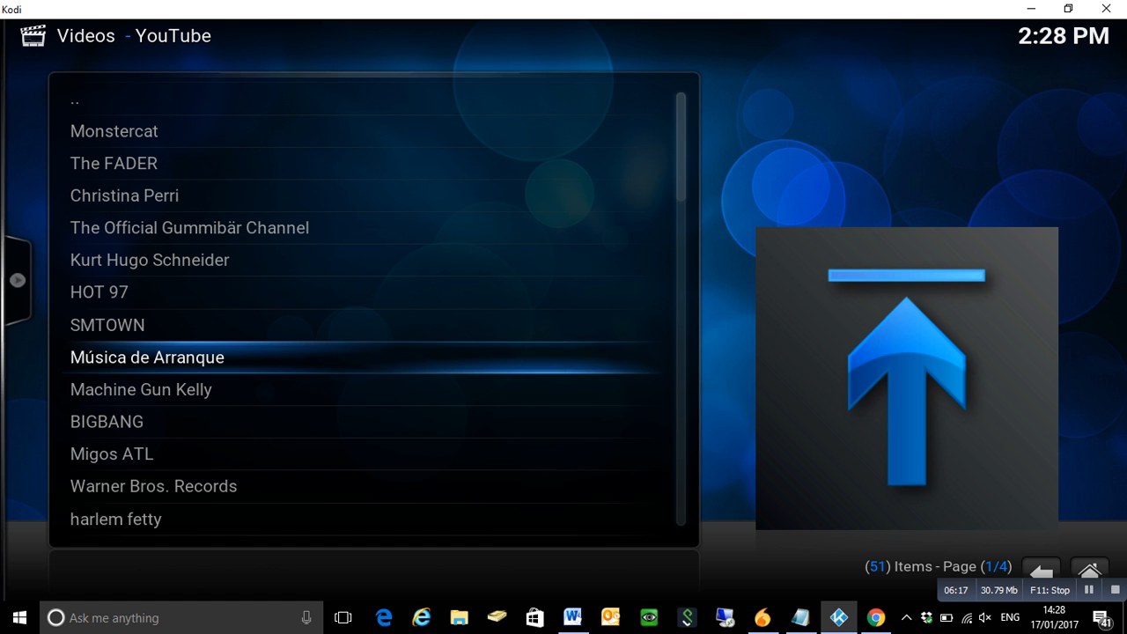
key(Down)
key(Return)
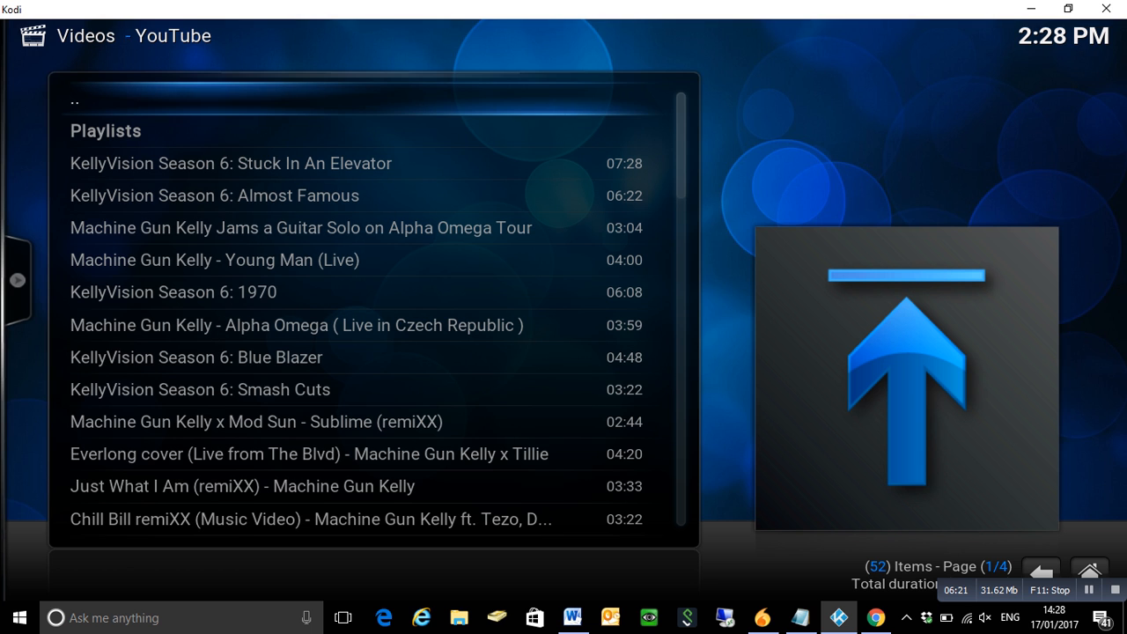
Go back from the channel's videos to the main list of the YouTube add-on.
key(BackSpace)
key(BackSpace)
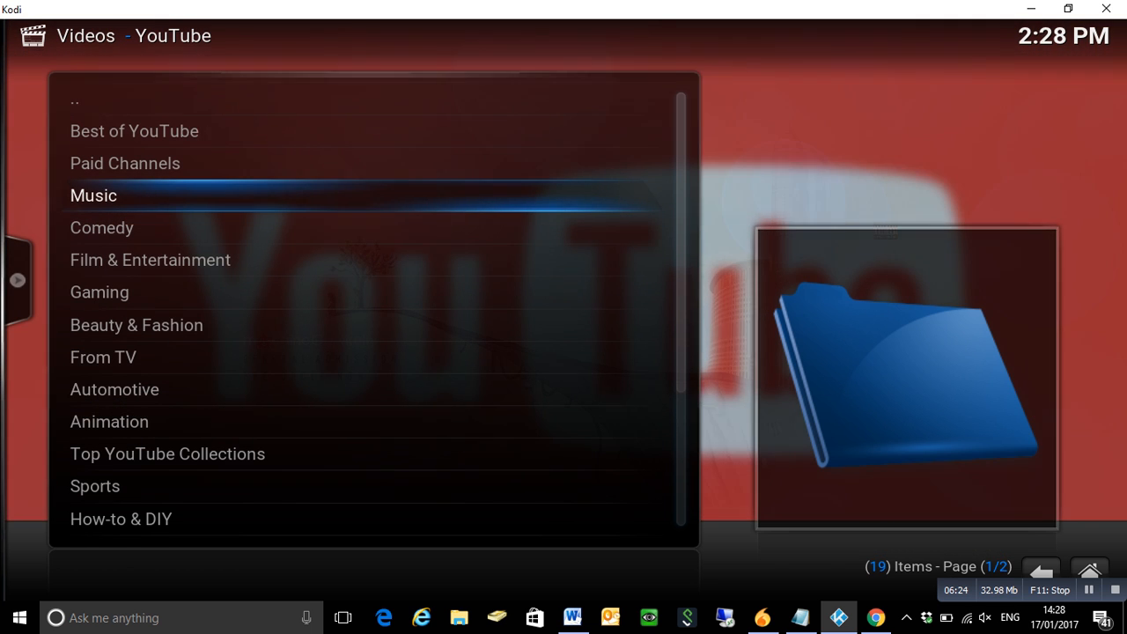
key(Return)
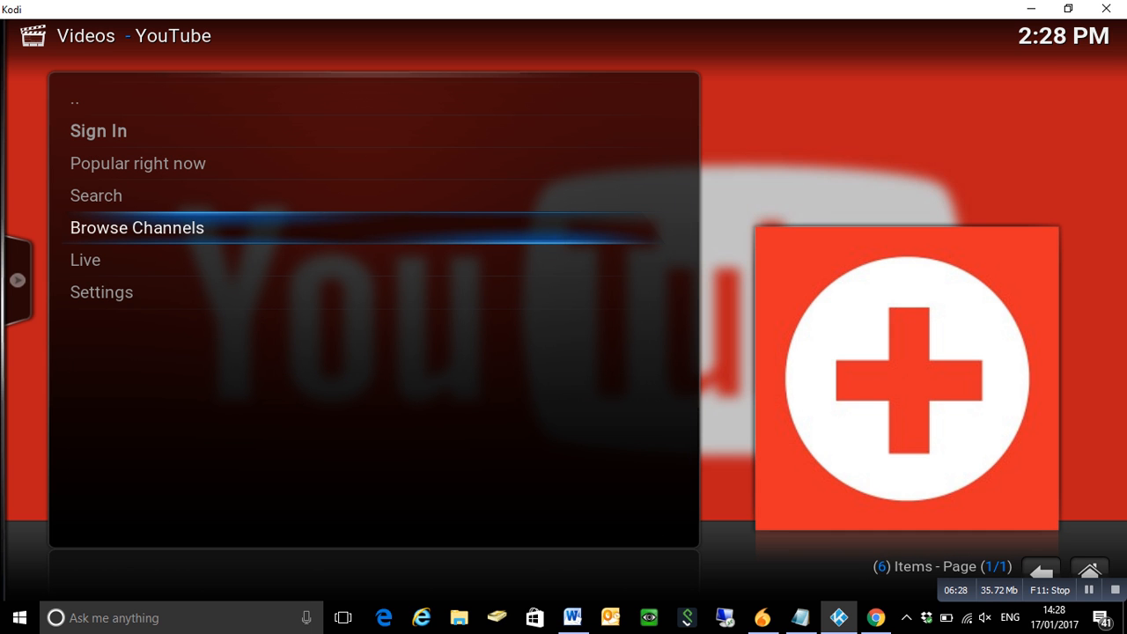
Leave the YouTube add-on, minimize Kodi and switch to Chrome to view the YouTubeKodi project's API dashboard.
key(BackSpace)
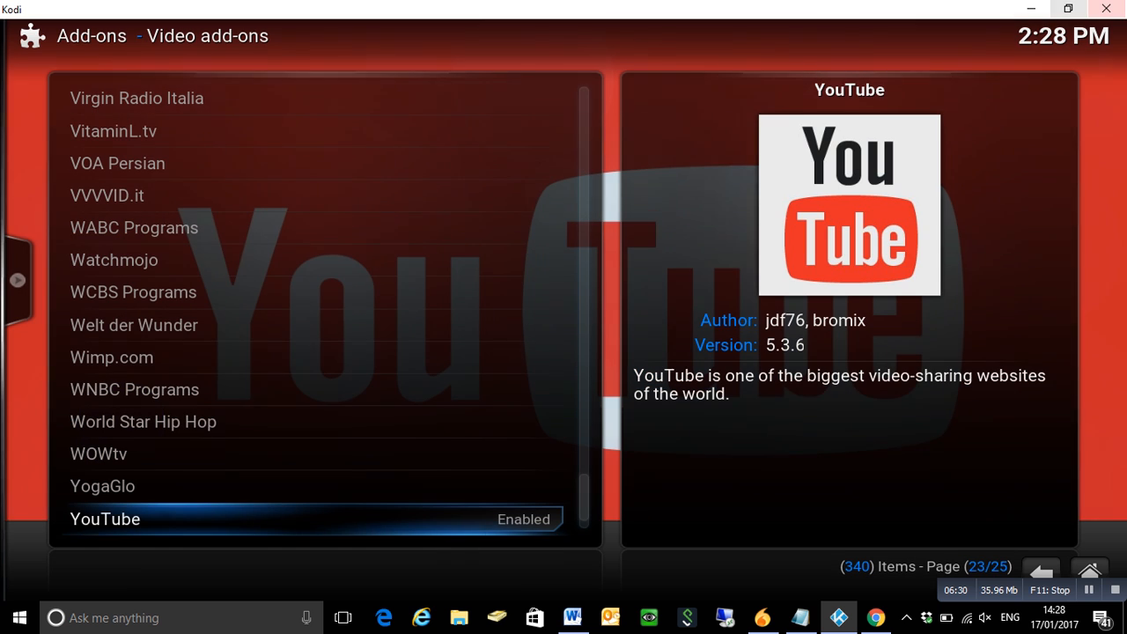
click(1032, 9)
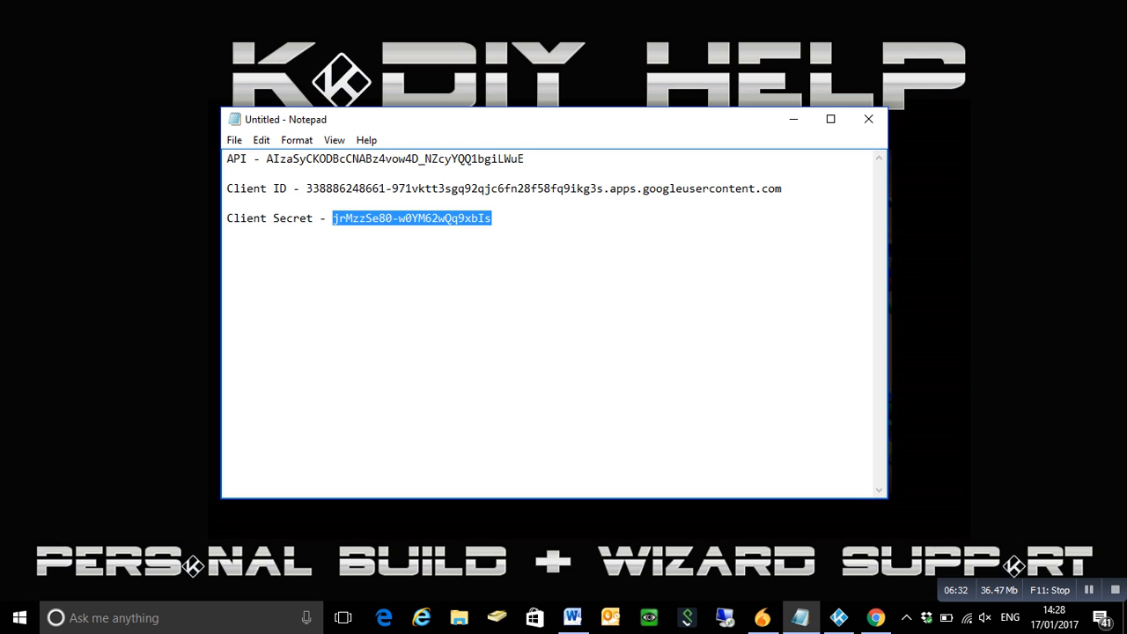
click(876, 617)
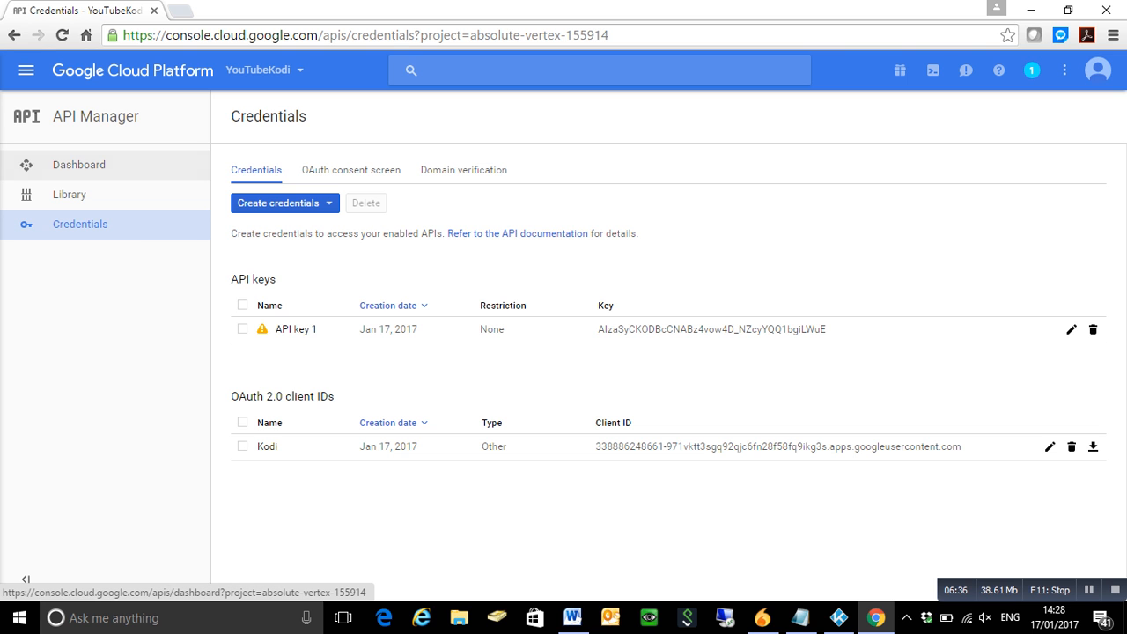
click(78, 165)
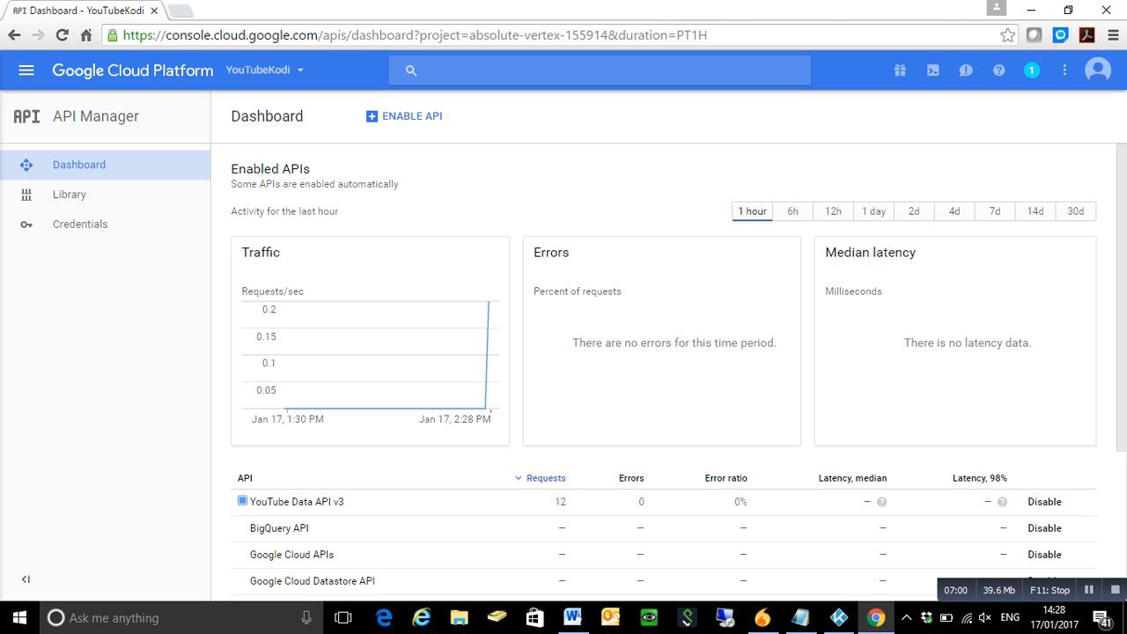
Open the YouTube Data API v3 overview and examine its traffic graph over 12 hours and 30 days.
click(296, 502)
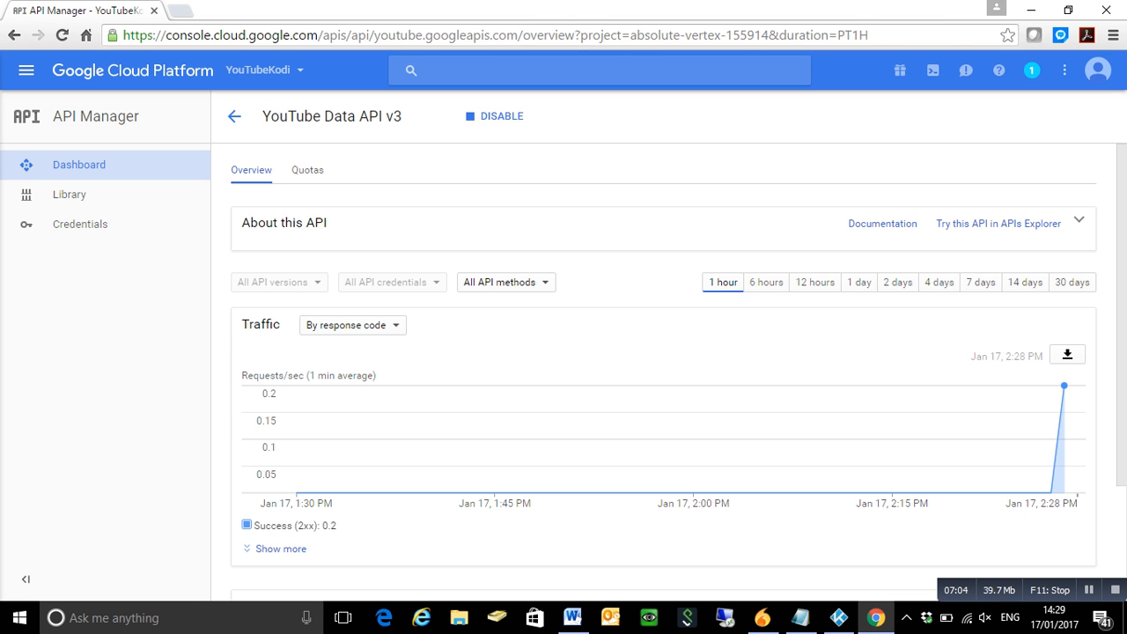
scroll(378, 441, down, 1)
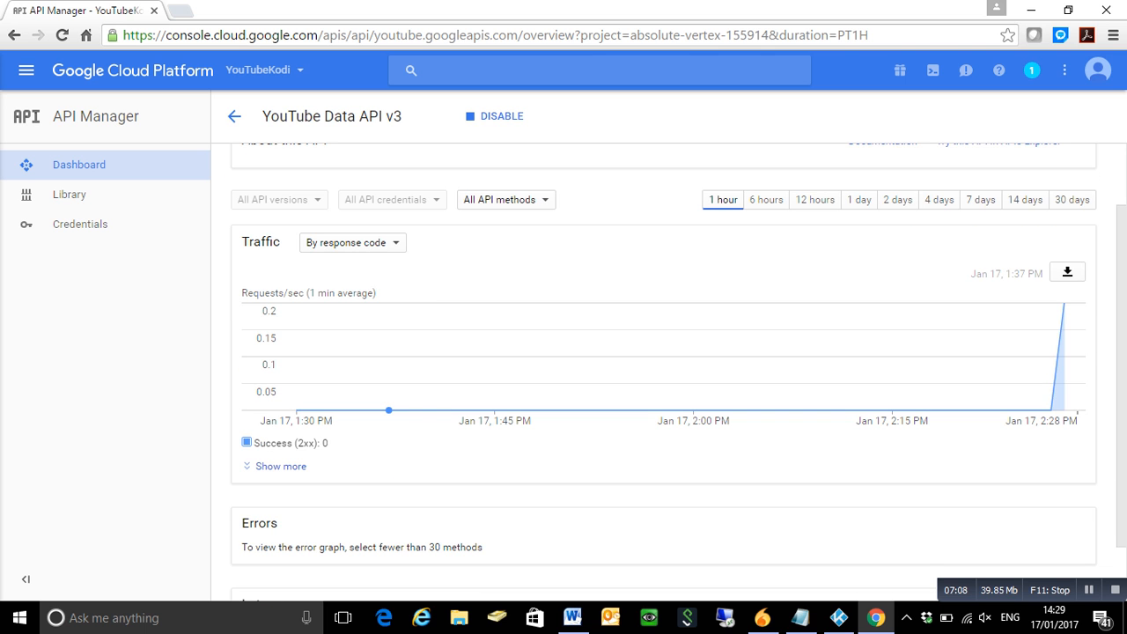
scroll(661, 369, down, 1)
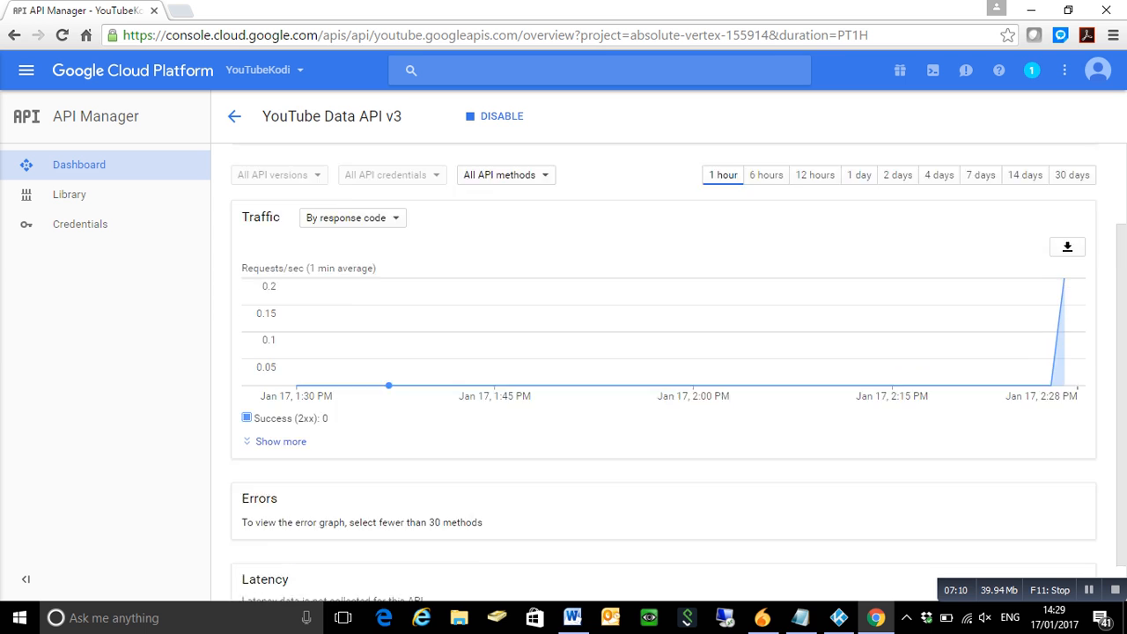
scroll(661, 370, up, 1)
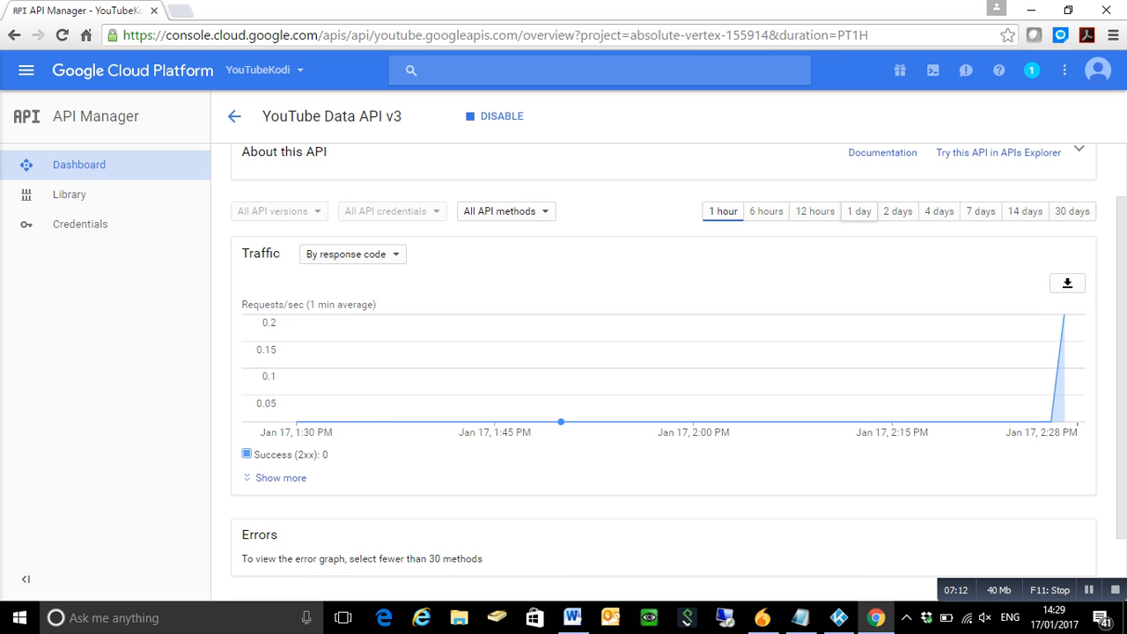
click(814, 211)
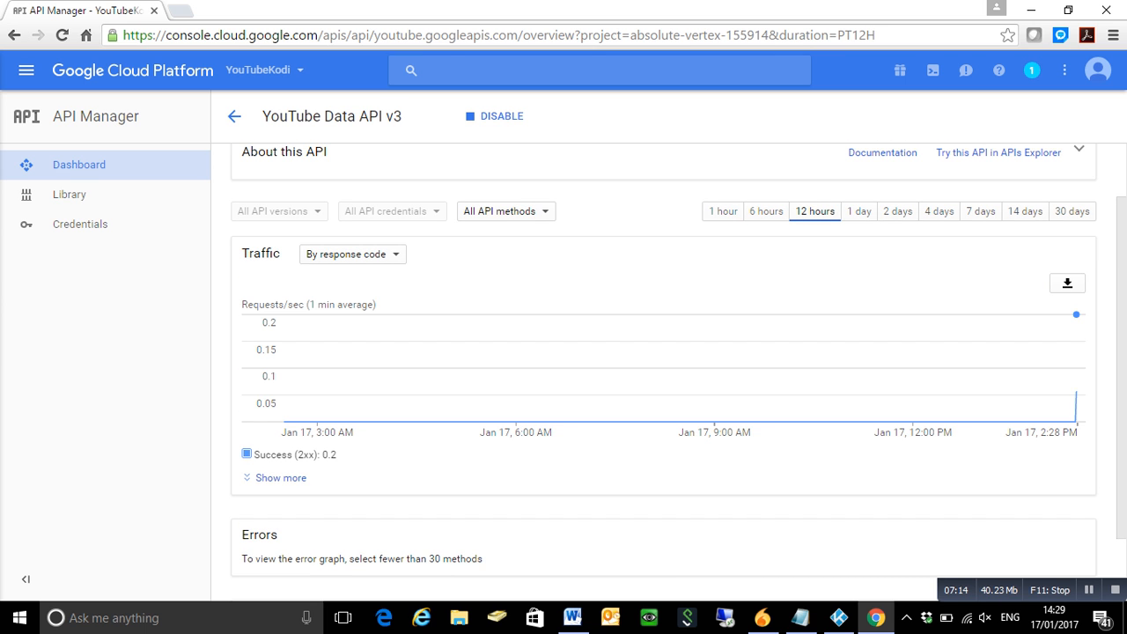
click(1072, 211)
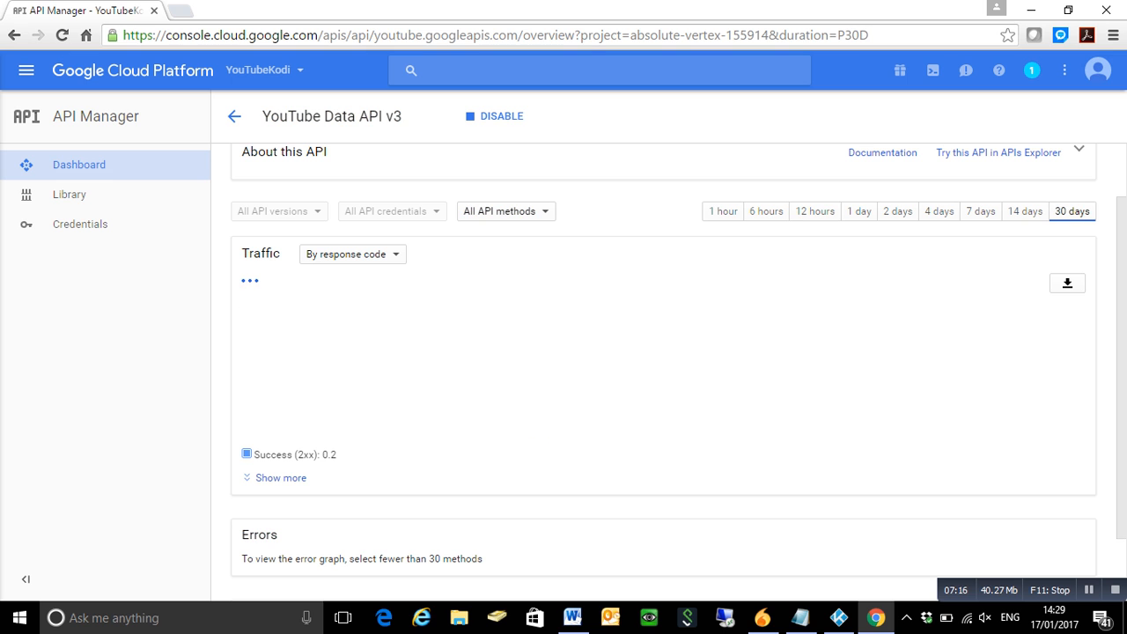